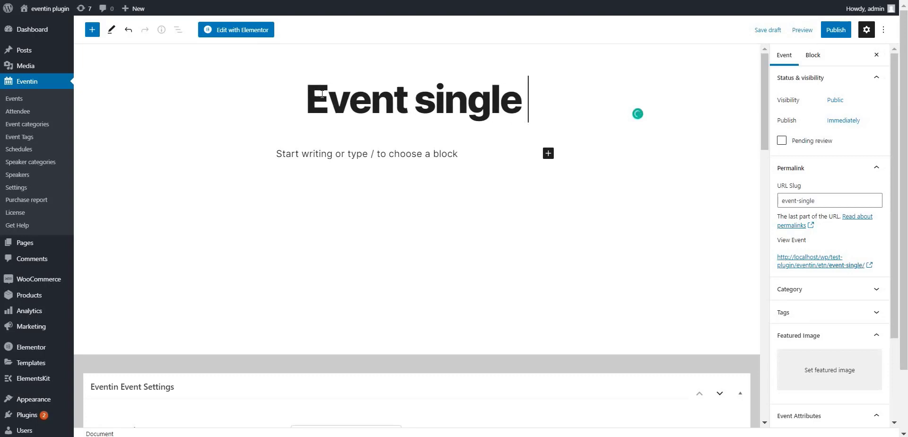
Set the event's template to Elementor Full Width and open the event for editing in Elementor
scroll(828, 284, down, 3)
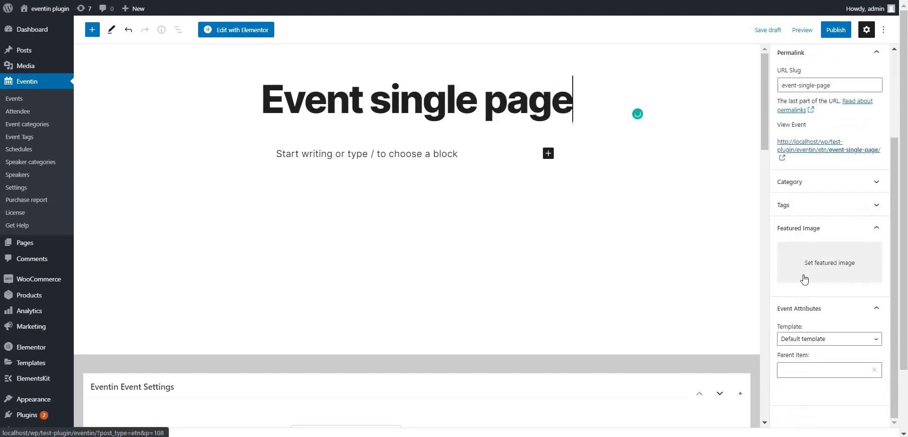
click(823, 345)
click(818, 370)
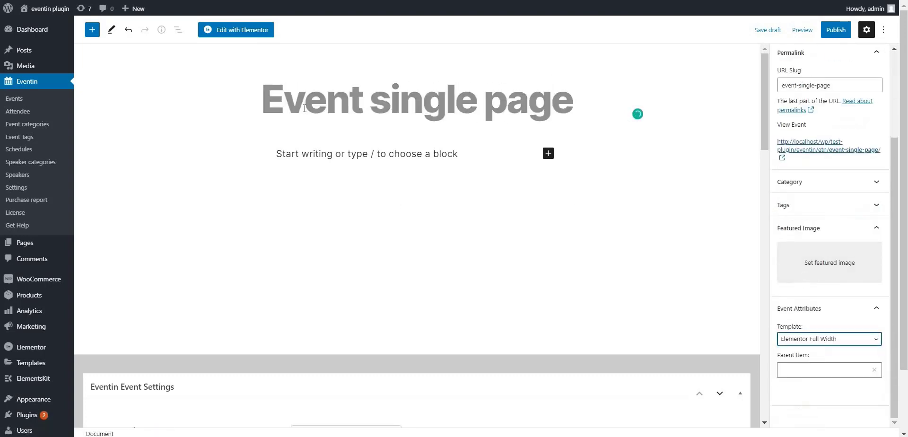
click(243, 31)
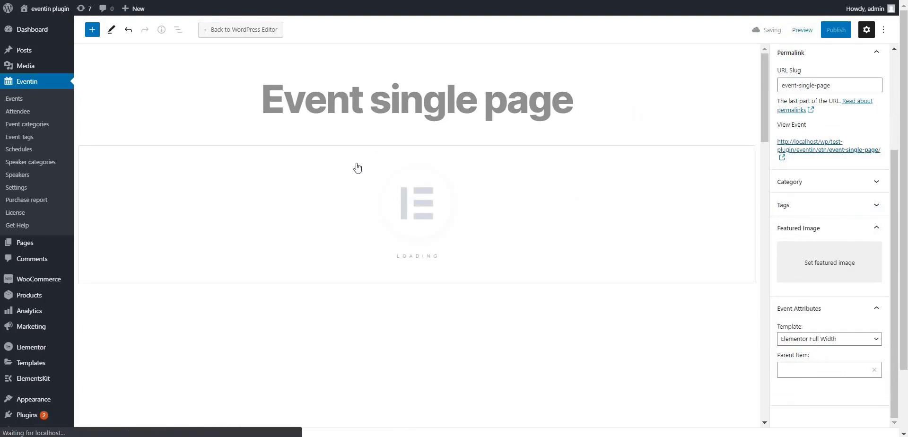
Add a two-column section with a wide first column and a narrow second one, and place a heading reading "Event title" in the wide column
click(502, 130)
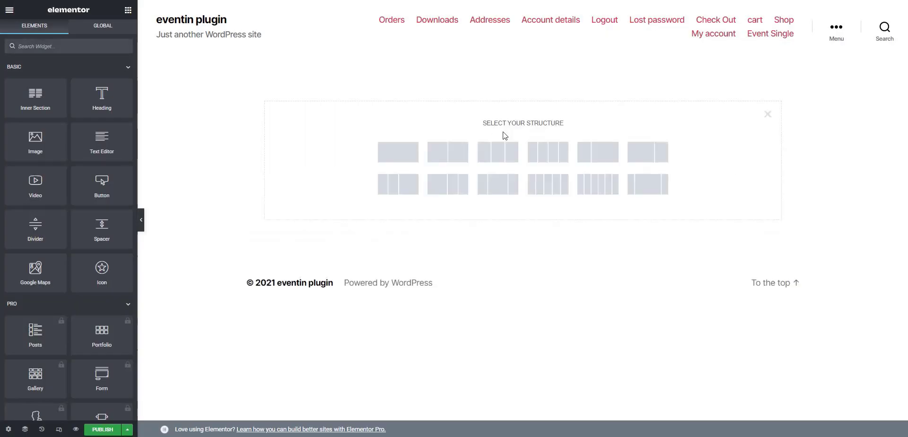
click(638, 160)
click(128, 10)
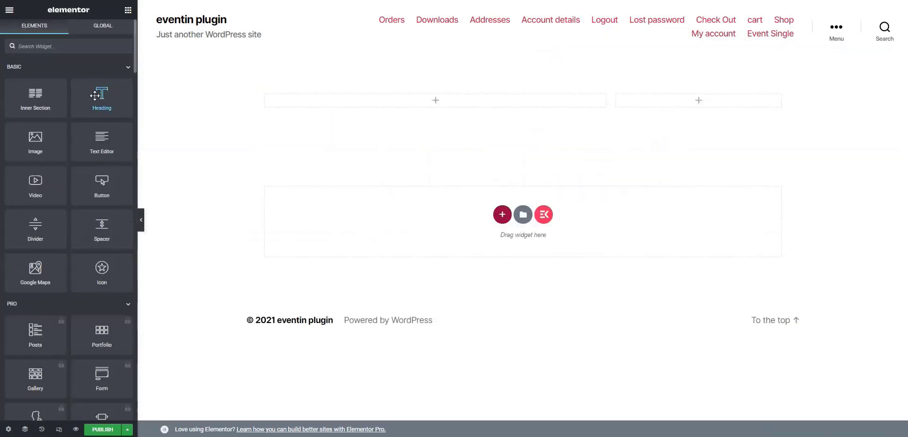
drag(100, 96, 0, 94)
text(Event title)
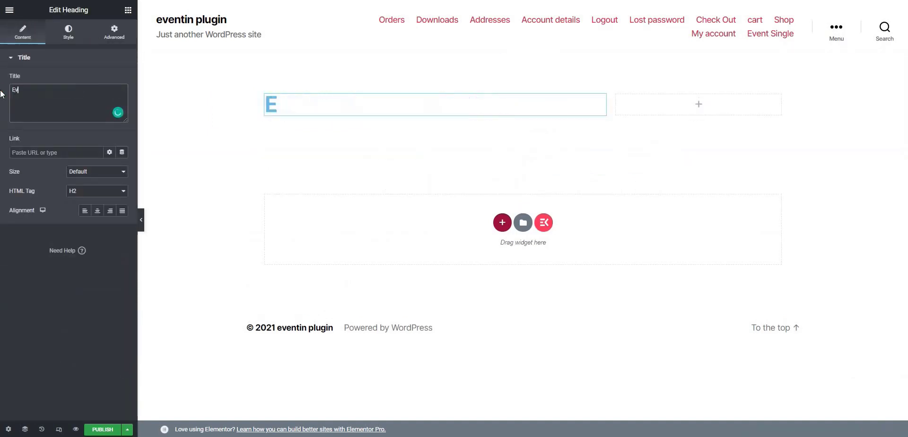
Style the "Event title" heading with text colour 000000 and a font size of 38 px
click(74, 36)
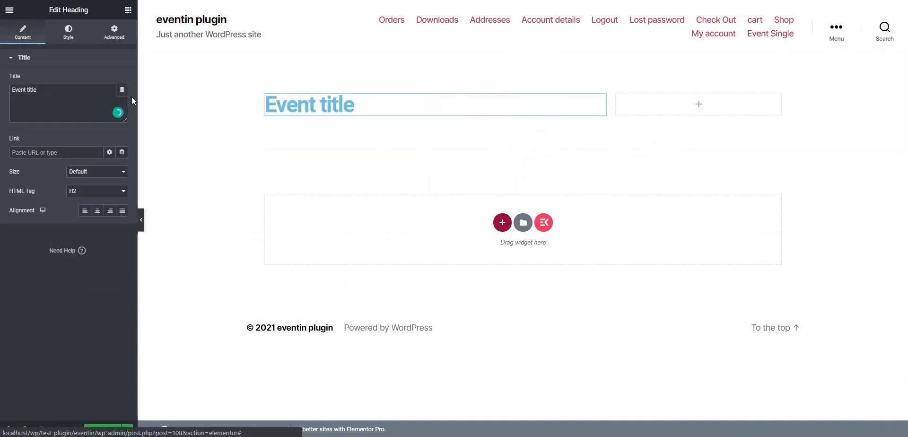
click(122, 80)
text(000000)
click(78, 52)
click(78, 55)
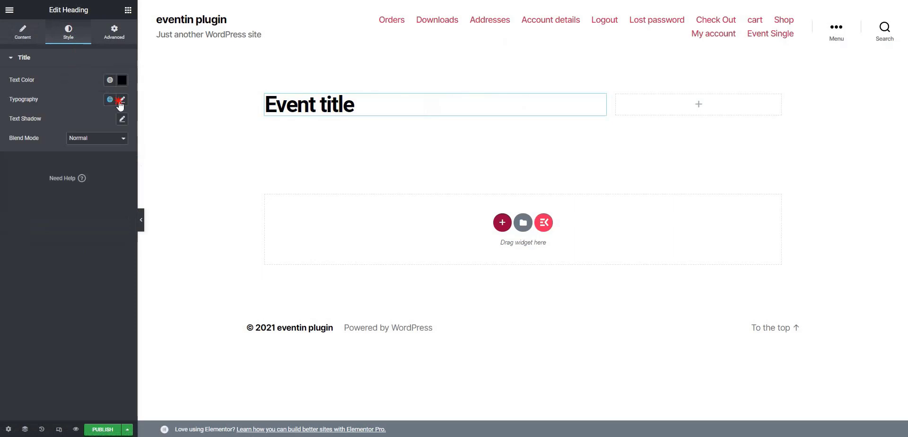
click(122, 99)
text(38)
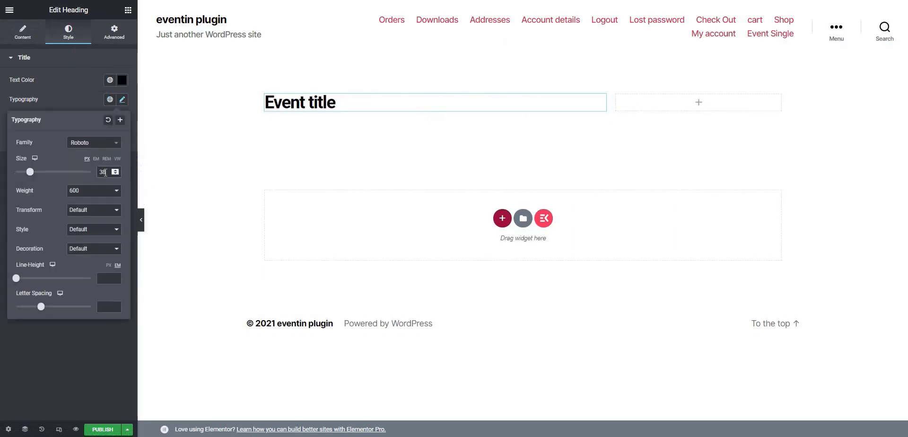
click(75, 102)
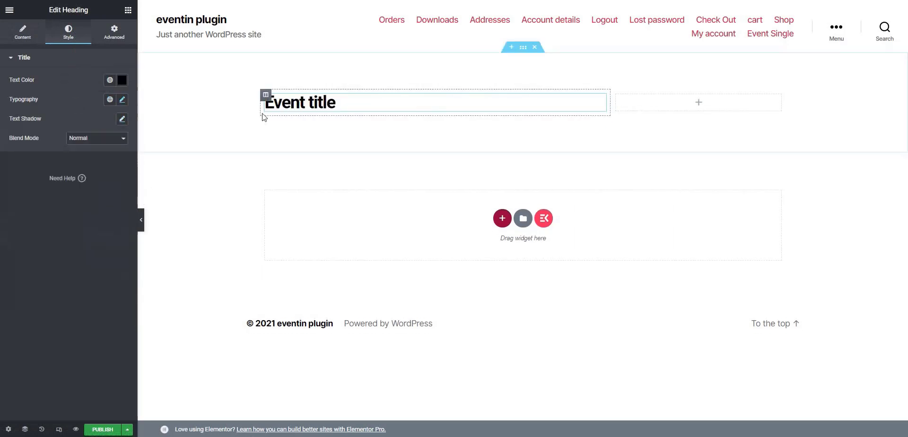
Add an image widget below the heading and insert the photo of the man lifting dumbbells from the media library
click(128, 9)
drag(91, 142, 357, 112)
click(51, 111)
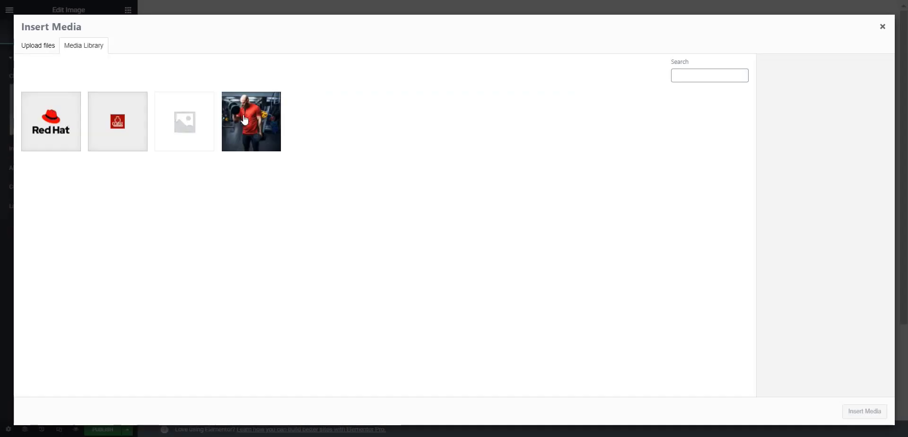
click(251, 121)
click(866, 412)
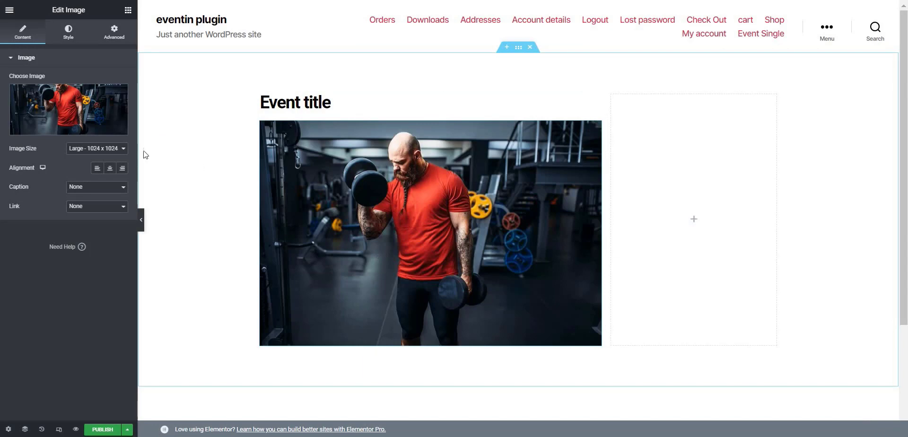
Add a heading below the image with the title "Description"
scroll(299, 213, down, 2)
click(128, 11)
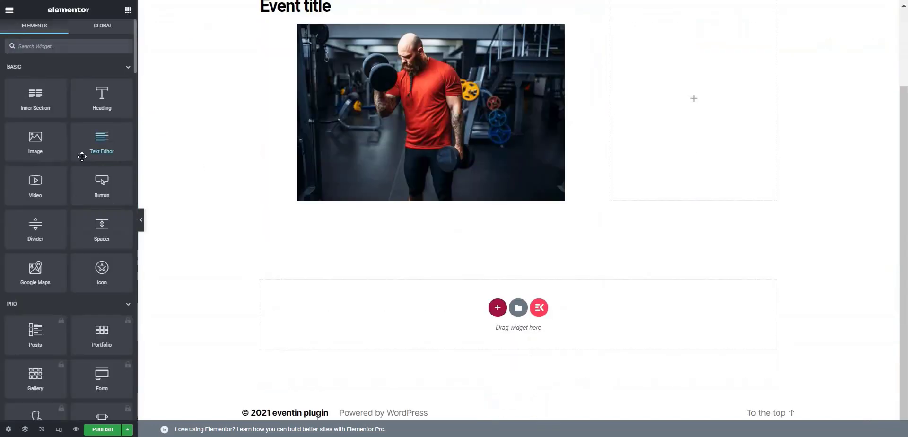
drag(101, 97, 353, 199)
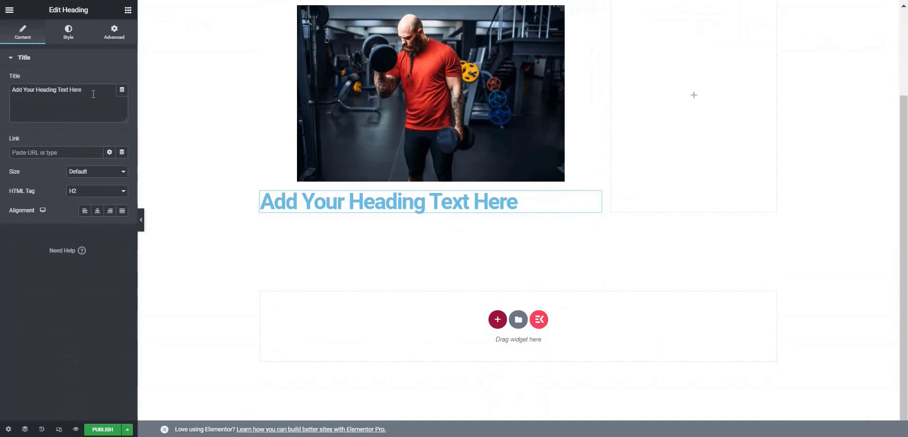
drag(90, 90, 2, 92)
text(Des)
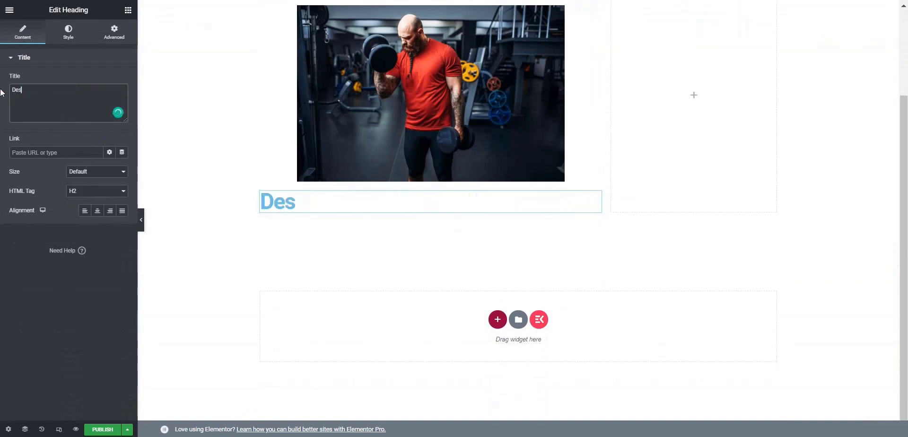
text(cription)
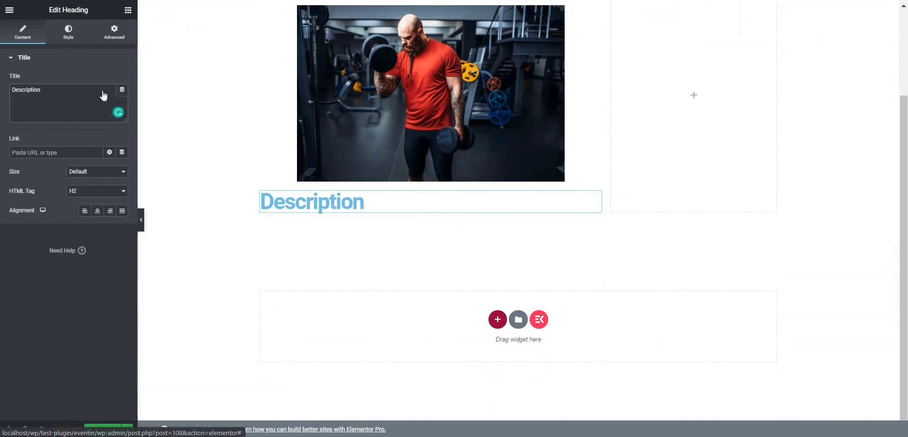
Style the "Description" heading with black text and a font size of 28 px
click(68, 32)
click(122, 80)
click(112, 189)
click(110, 256)
click(123, 99)
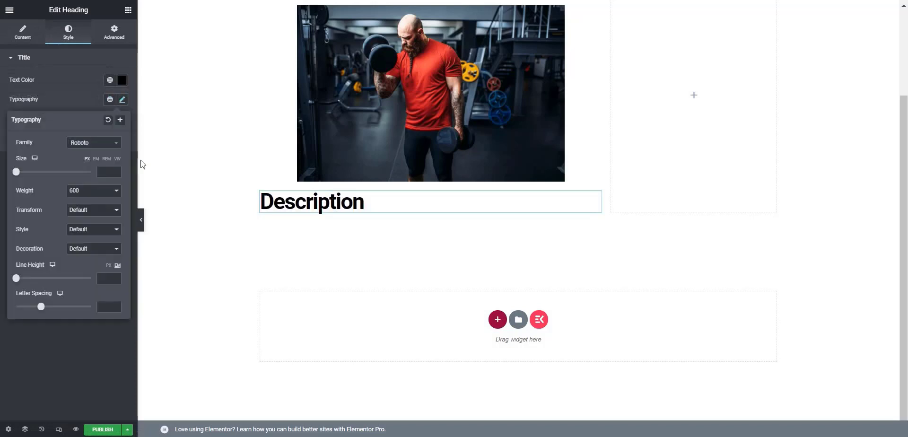
click(112, 168)
text(28)
click(85, 102)
click(114, 32)
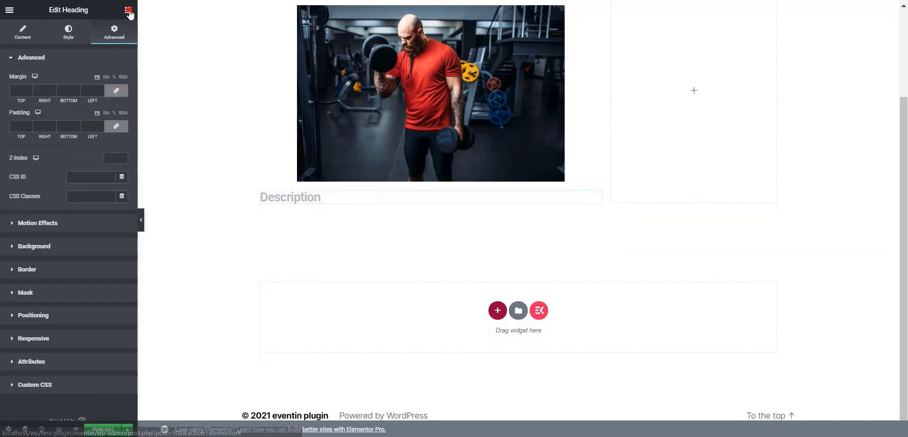
Add a text editor below "Description" and replace its placeholder with the two paragraphs beginning "Influential media, entertainment & technology show inspirational speakers"
click(127, 10)
drag(89, 152, 334, 206)
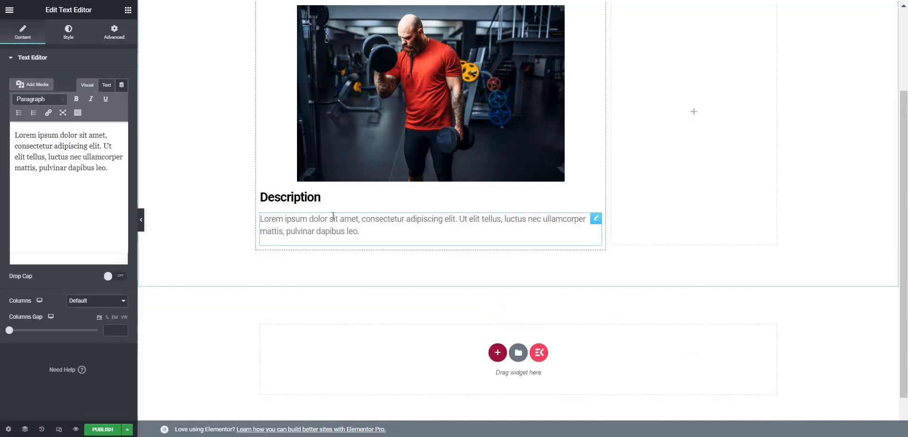
drag(111, 169, 11, 135)
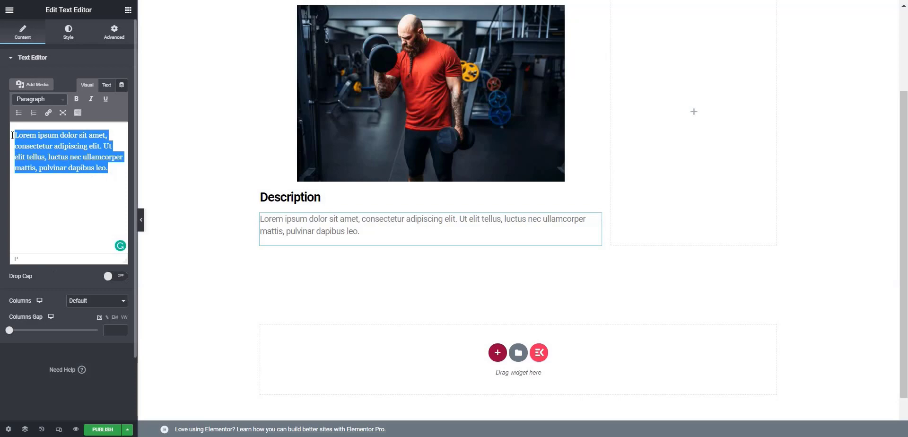
text(Influential media, entertainment & technology show inspirational speakers including game changing not just a large-scale conference, but a large educational hub on digital technologies for business, where people communicate, get inspired and find ready-made solutions or business. Taking place over two days this year will be the 10th Conference Ideas with a theme of Dangerous Realities. It features sessions and performances that explore climate change, meritocracy, giving Influential media, entertainment & technology show inspirational speakers including game changing not just a large-scale conference, but a large educational hub on digital technologies for business, where people communicate, get inspired and find ready-made solutions or business.)
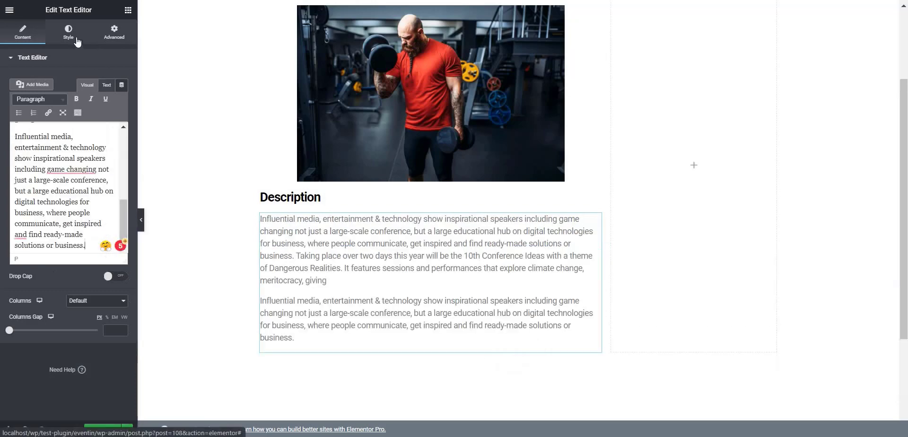
Set the image size of the gym photo to Full
click(68, 33)
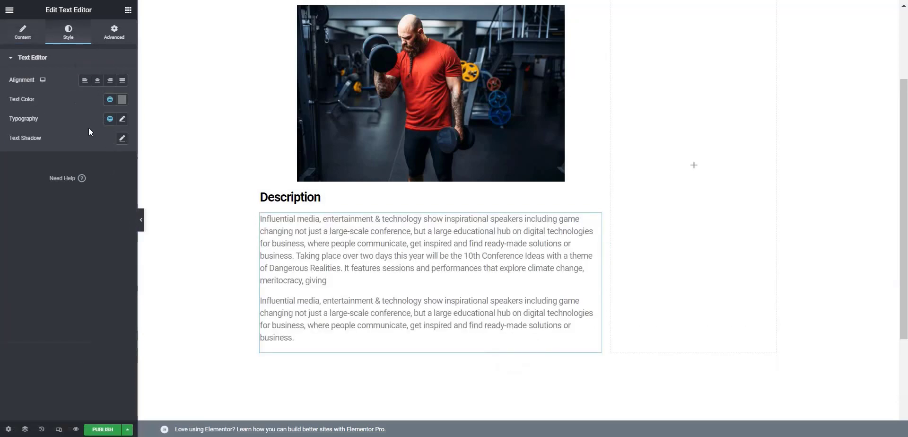
click(305, 174)
scroll(361, 174, down, 3)
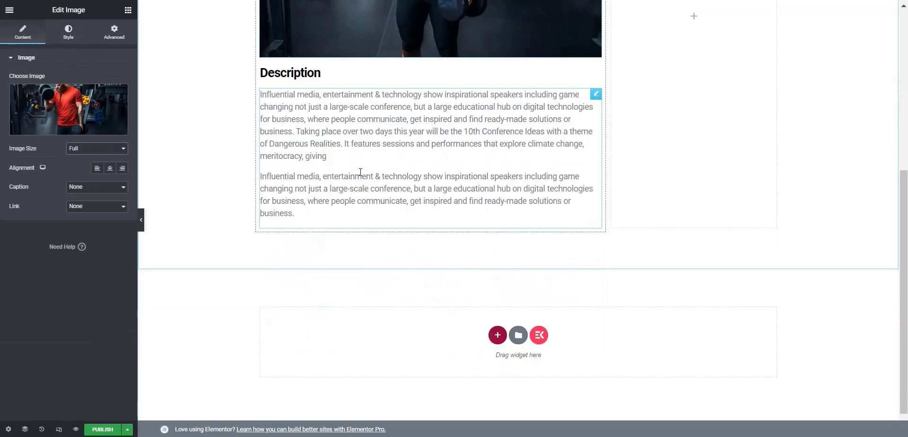
click(361, 174)
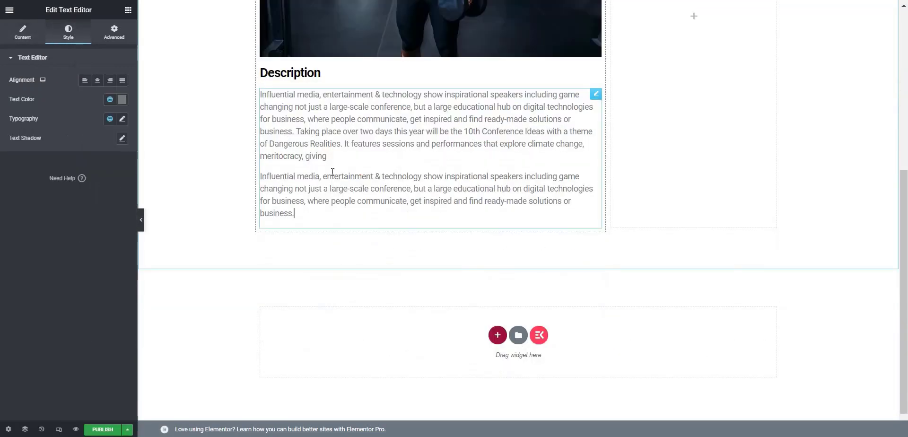
Search the widgets for "even" and place the Eventin schedule Tab widget below the description paragraphs
click(129, 12)
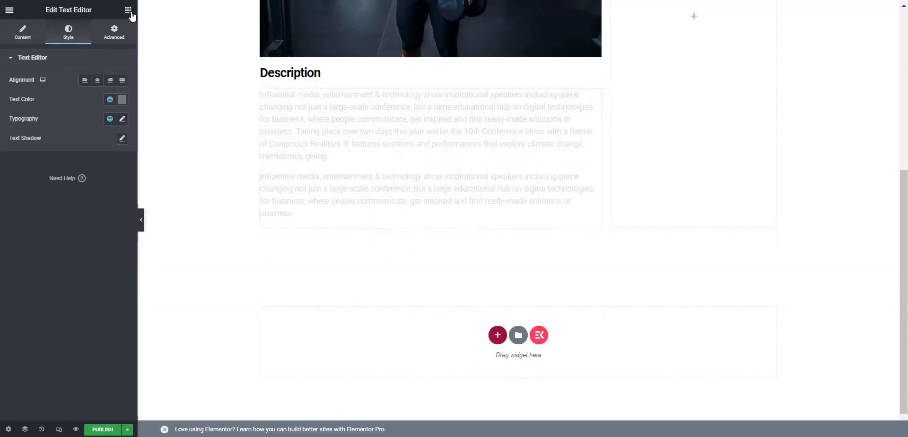
click(47, 49)
text(even)
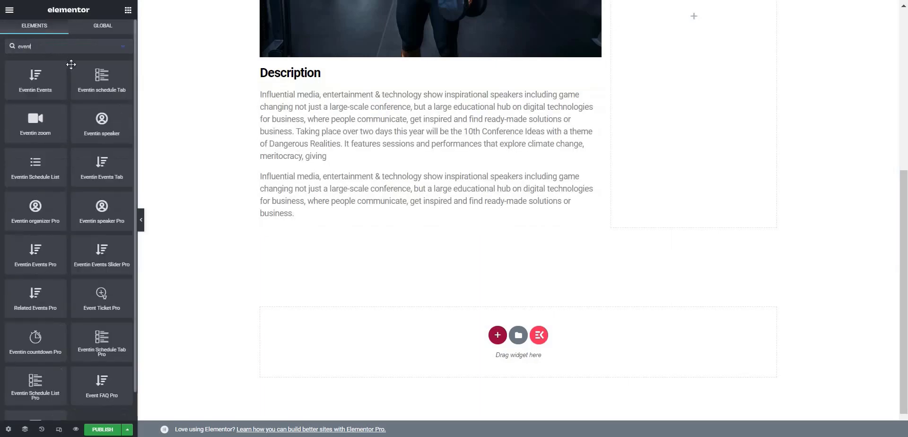
drag(70, 65, 345, 245)
scroll(374, 264, down, 2)
click(427, 166)
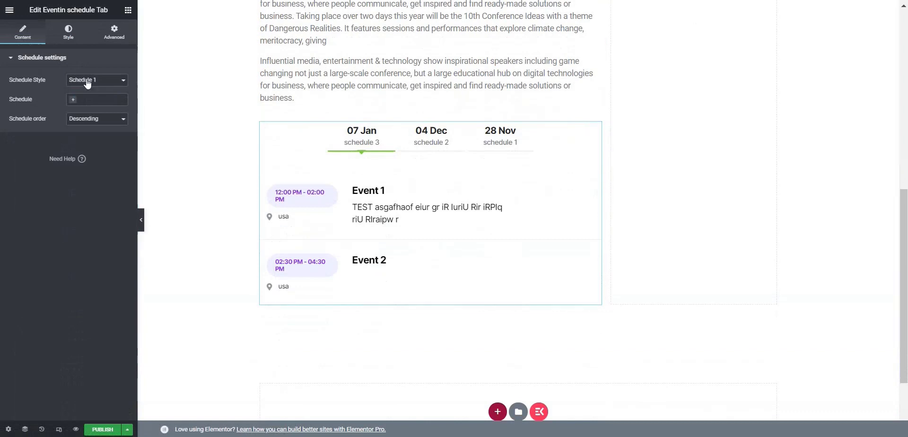
Select schedule 1, schedule 2 and schedule 3 for the schedule tab widget and set the schedule order to Ascending
click(75, 99)
click(74, 106)
click(74, 112)
click(94, 137)
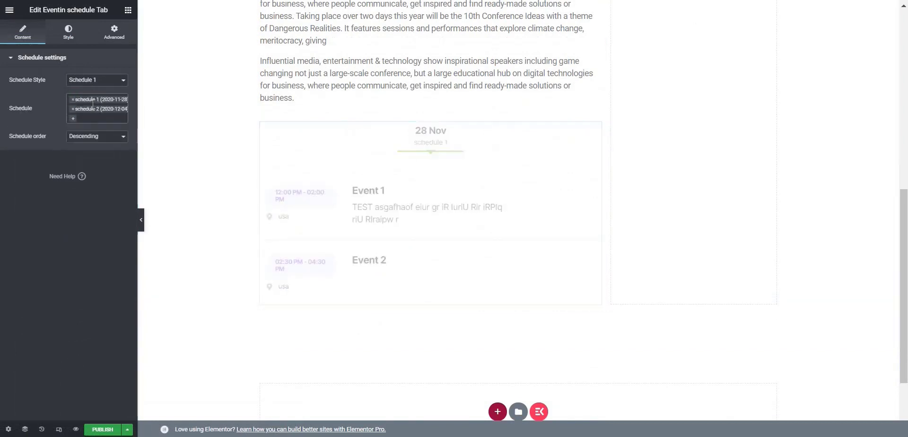
click(95, 119)
click(94, 166)
click(124, 146)
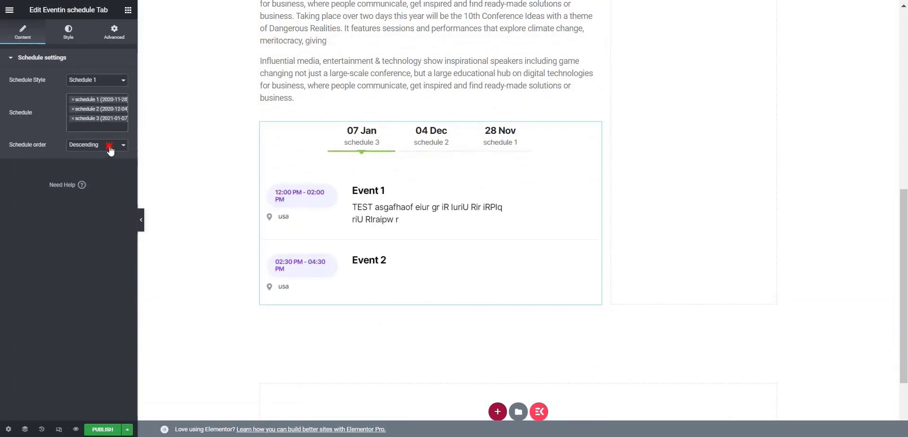
click(95, 164)
Left-align the schedule widget's navigation and set its normal nav title colour to #000000
click(68, 32)
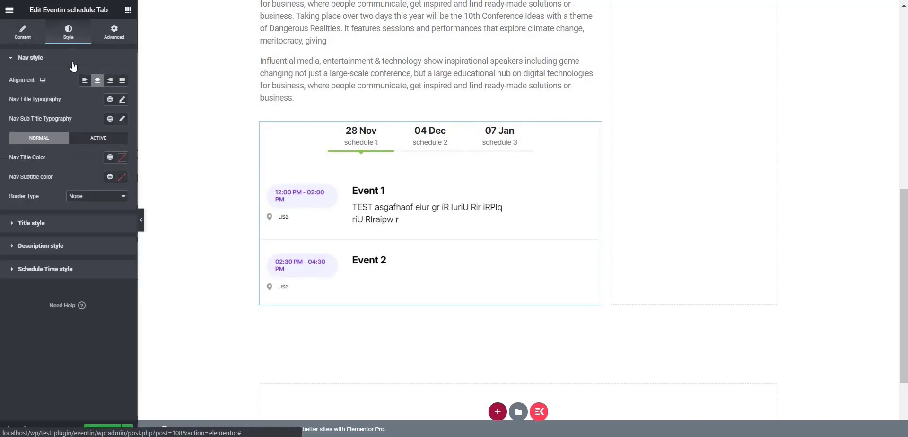
click(85, 80)
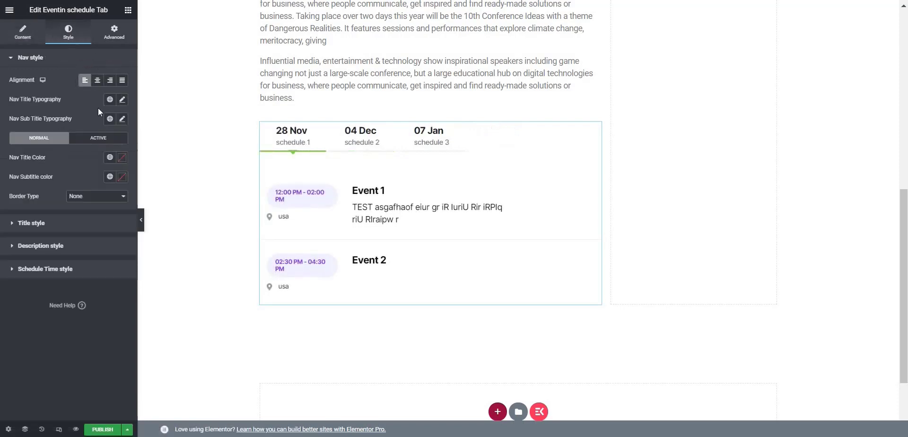
click(122, 157)
click(106, 255)
drag(124, 244, 133, 304)
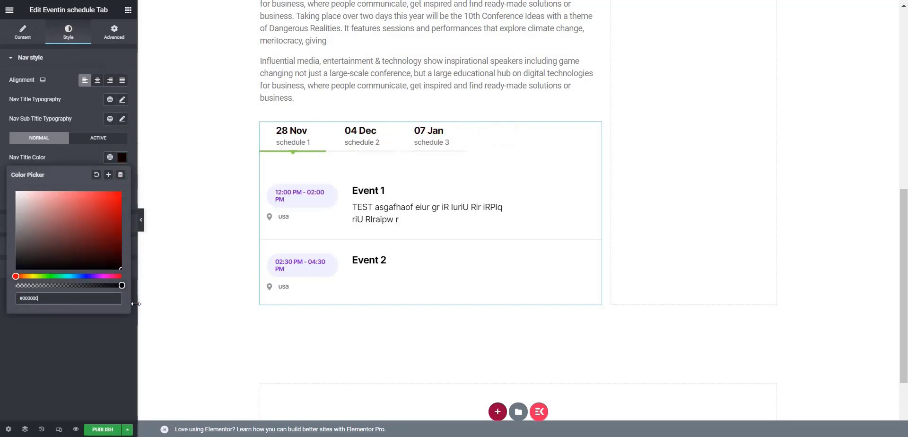
click(134, 301)
Set the schedule widget's normal nav subtitle colour to red
click(122, 177)
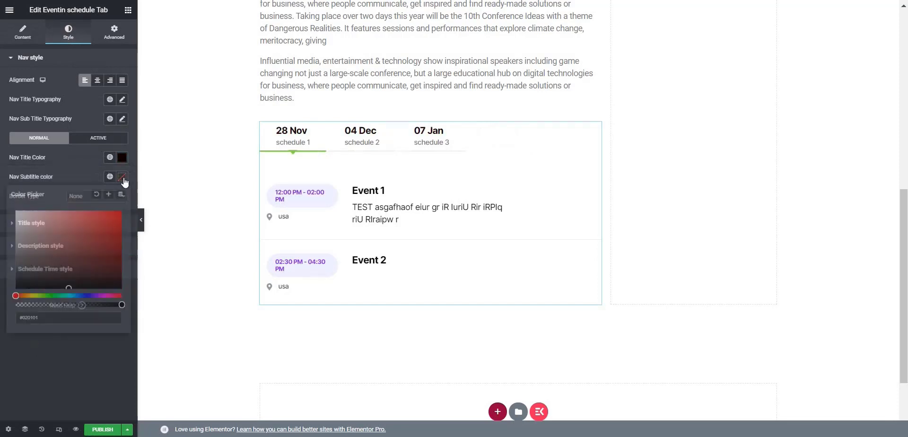
click(118, 238)
click(81, 168)
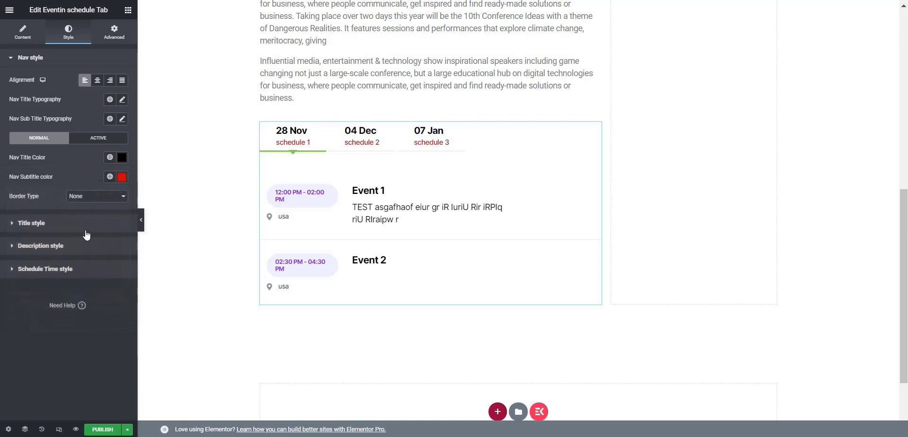
Set the schedule widget's schedule time colour to white
click(70, 222)
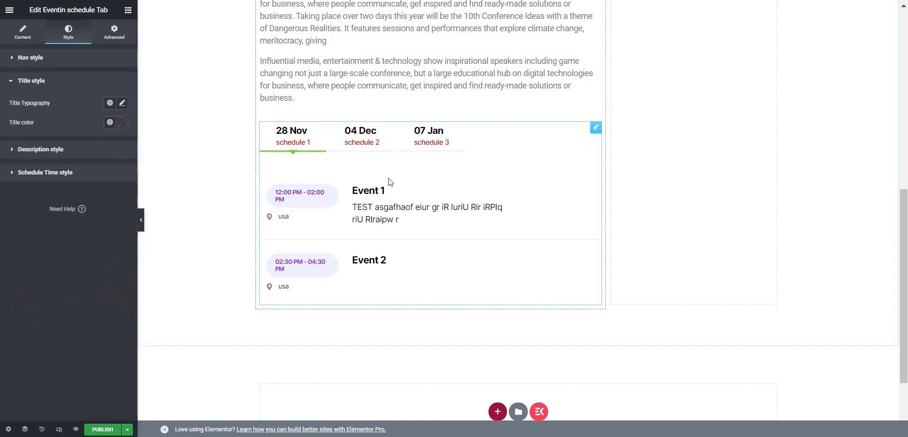
click(75, 148)
click(84, 174)
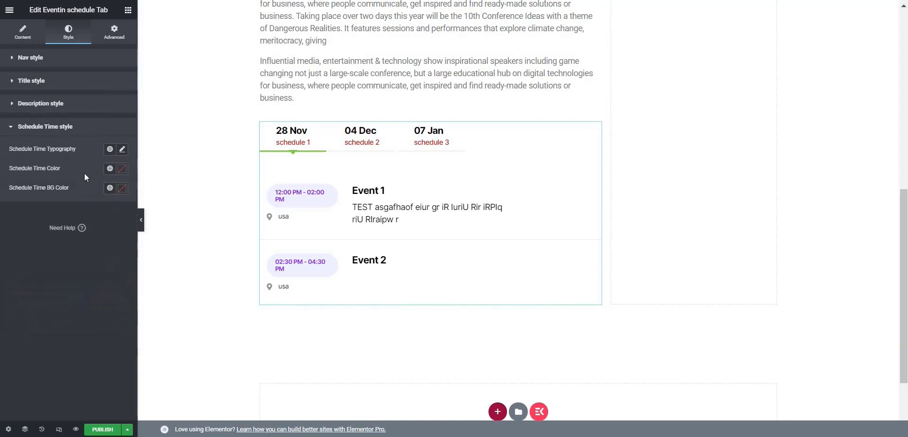
click(122, 170)
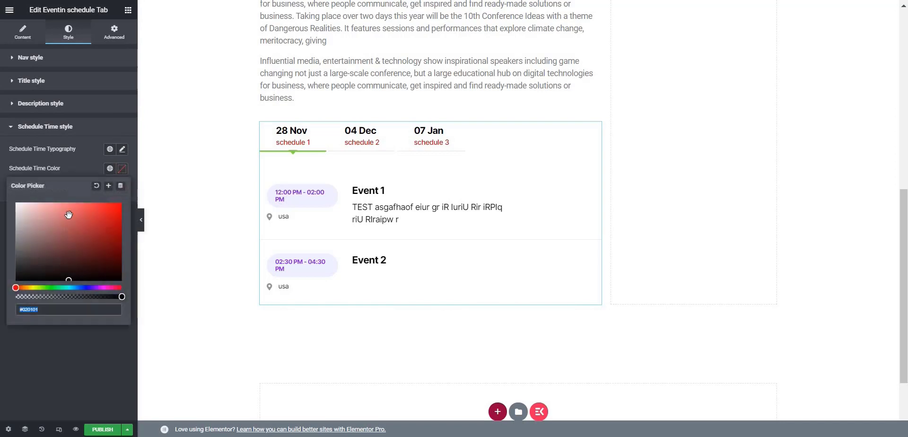
drag(28, 206, 1, 199)
click(94, 173)
Set the schedule widget's schedule time background colour to red, #FE0000
click(122, 188)
click(97, 228)
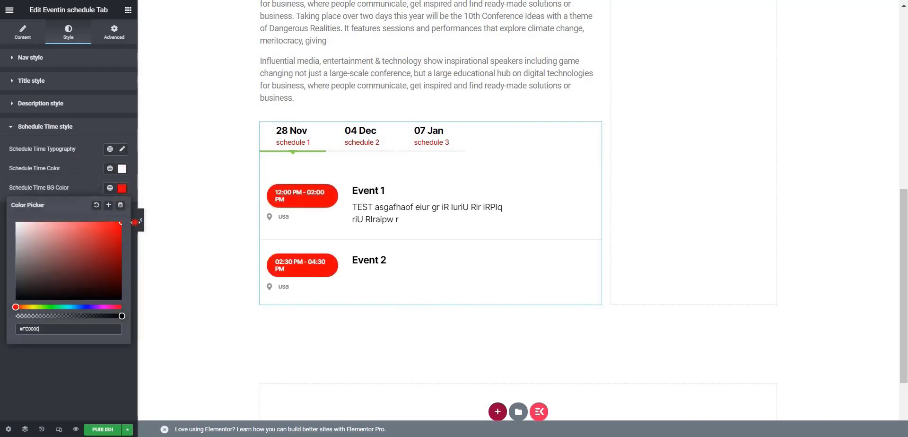
click(89, 188)
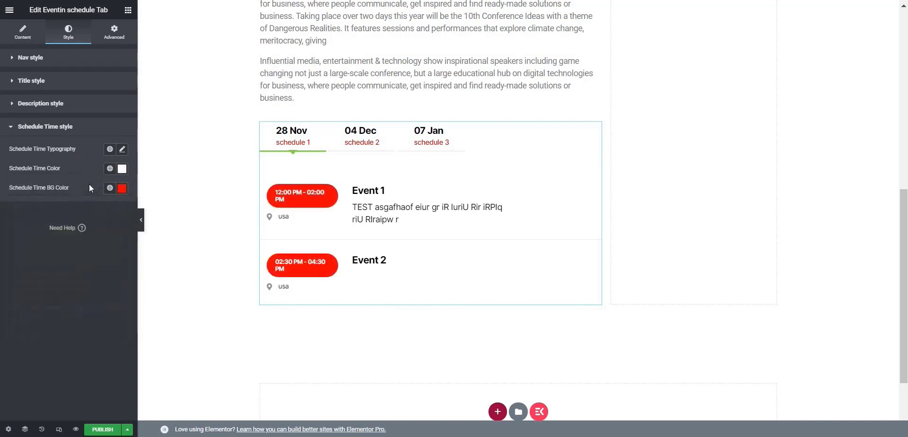
Search the widgets for "faq" and place the Event FAQ Pro widget below the schedule tabs
scroll(375, 190, down, 1)
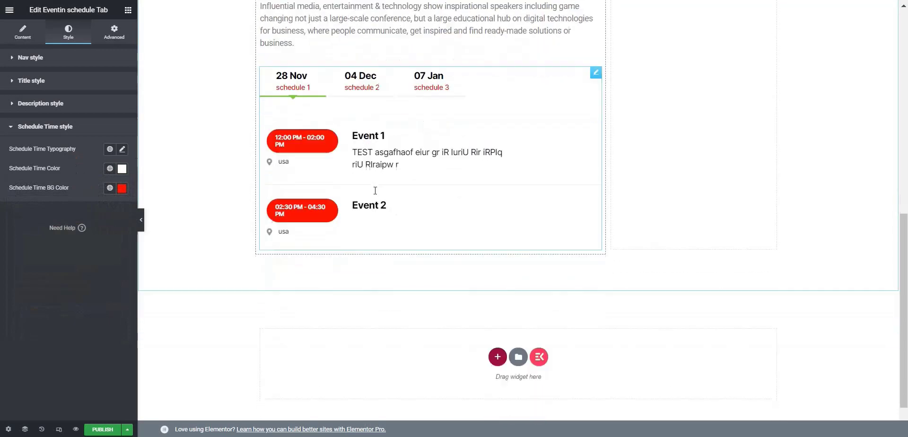
click(128, 10)
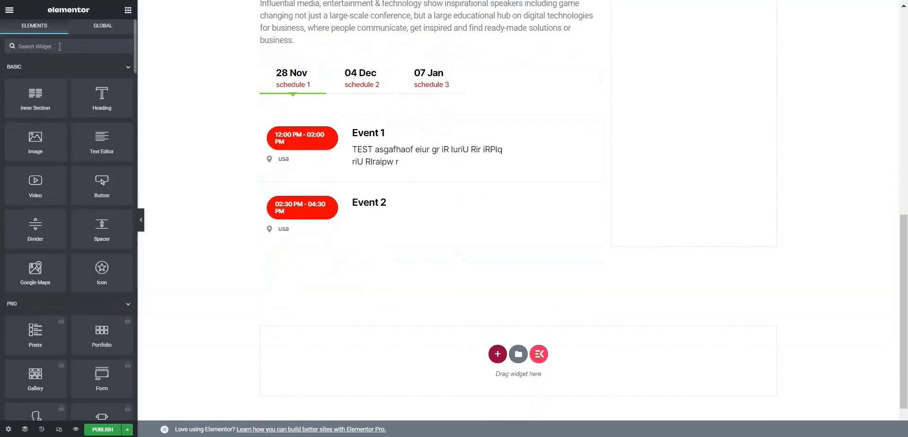
click(60, 46)
text(faq)
drag(35, 92, 349, 242)
Select Event 1 as the FAQ widget's event and publish the page
click(104, 82)
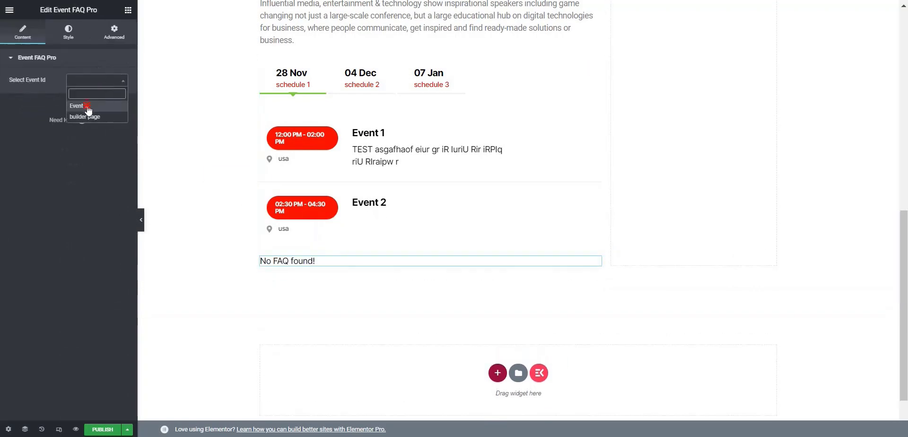
click(87, 107)
scroll(343, 231, down, 3)
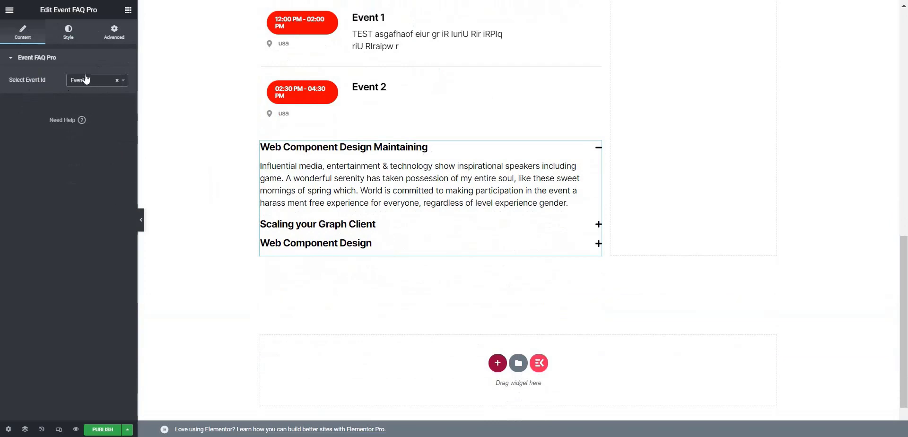
click(103, 430)
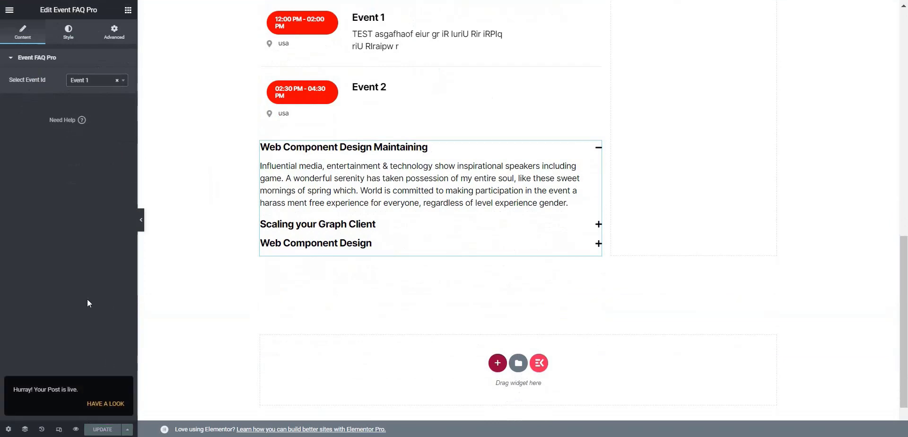
Place a Text Editor widget in the empty column beside the event title and image
scroll(469, 212, up, 7)
scroll(469, 212, up, 5)
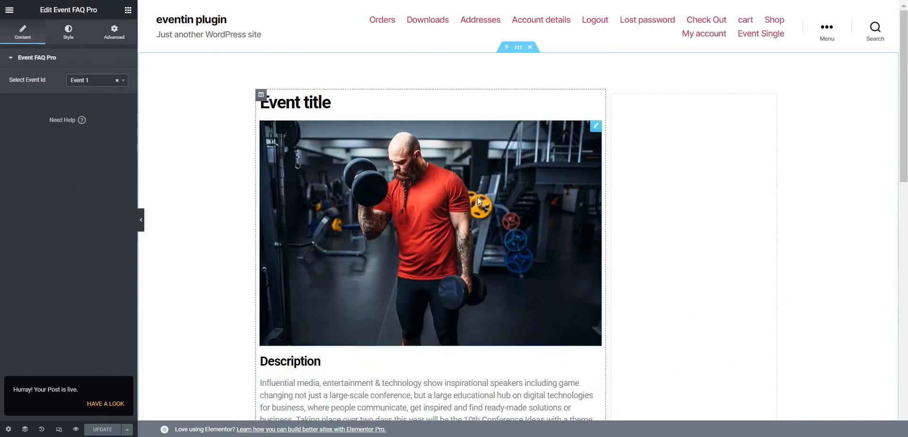
click(649, 175)
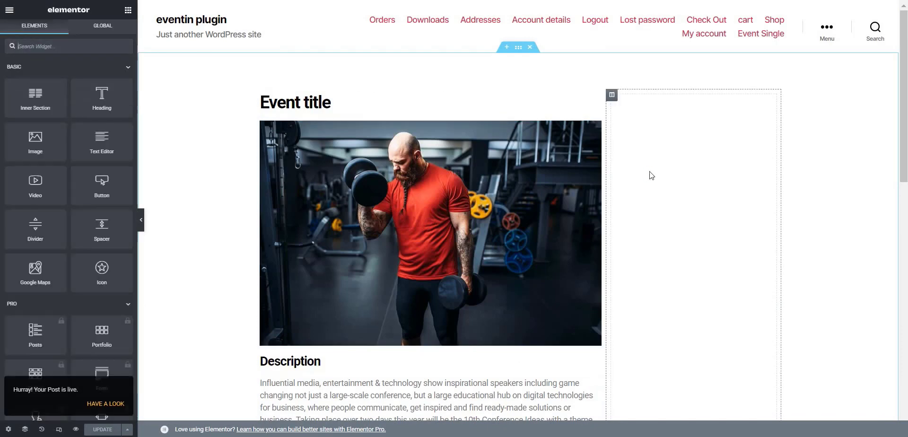
drag(79, 138, 670, 130)
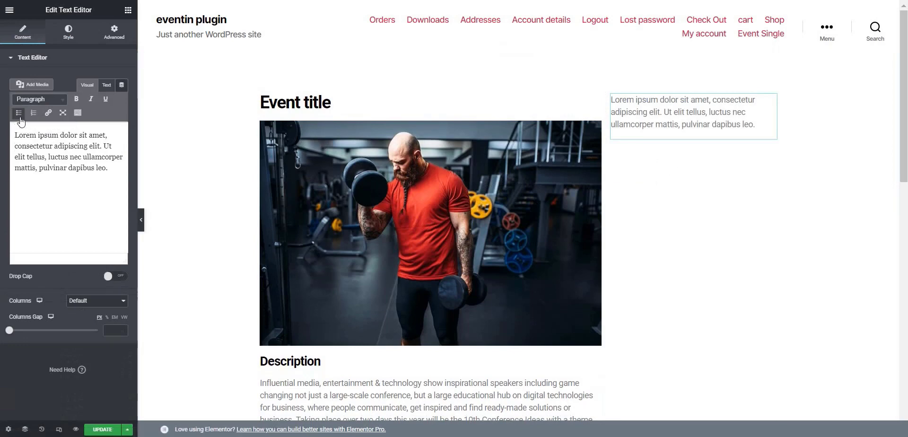
Replace the placeholder with bullets: Date : 23 Jul 2021 -19 Mar 2022; Time : 12:00 PM-08:00 PM; Registration Deadline : 18 Mar 2020; Venue : IAC Building, New York, NY
key(ctrl+a)
text(Date : 23 Jul 2021 -19 Mar 2022 Time : 12:00 PM-08:00 PM Registration Deadline : 18 Mar 2020 Venue : IAC Building, New York, NY)
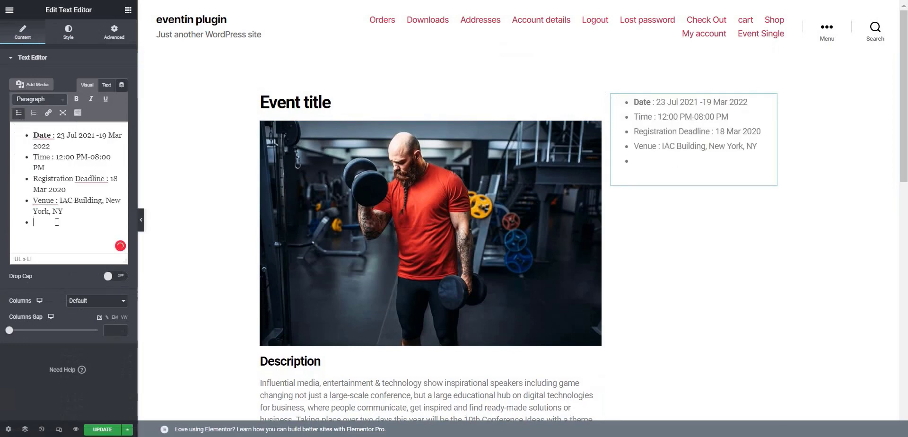
Make the Date, Time, Registration Deadline and Venue labels in the bulleted list bold, including their colons
mouse_move(52, 137)
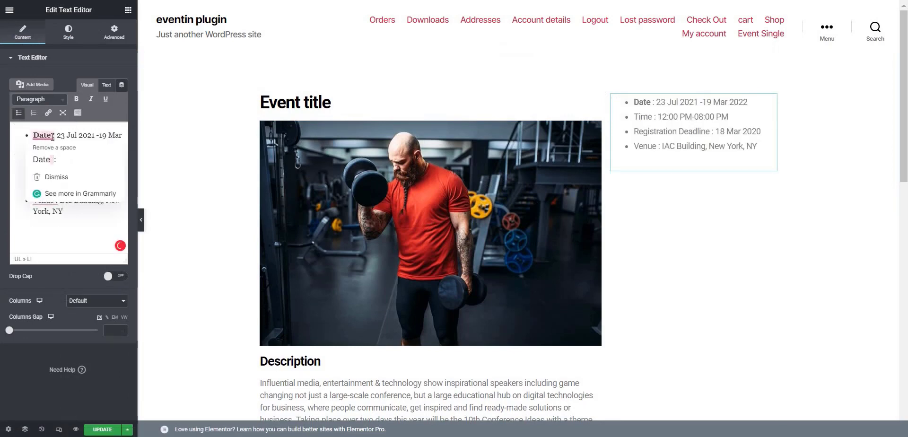
drag(52, 137, 31, 137)
key(ctrl+b)
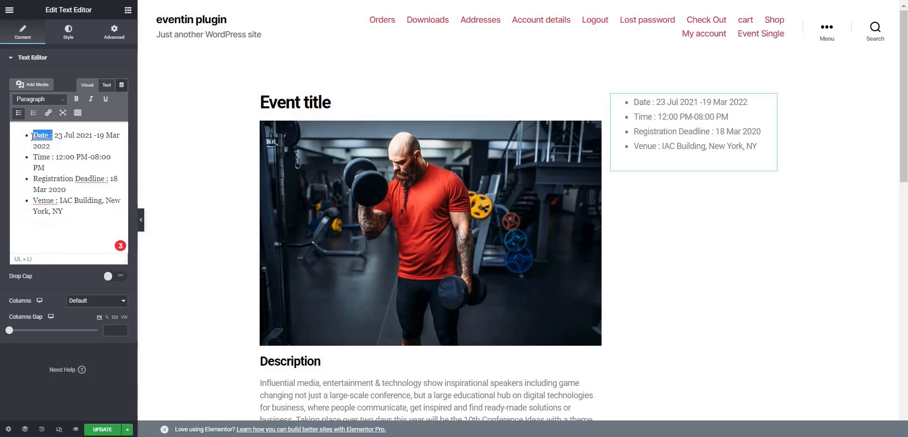
key(ctrl+b)
drag(53, 157, 32, 159)
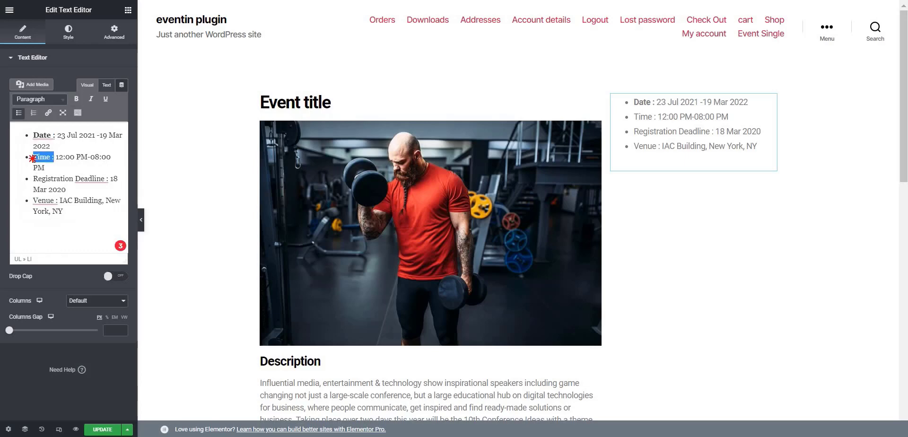
key(ctrl+b)
right_click(104, 178)
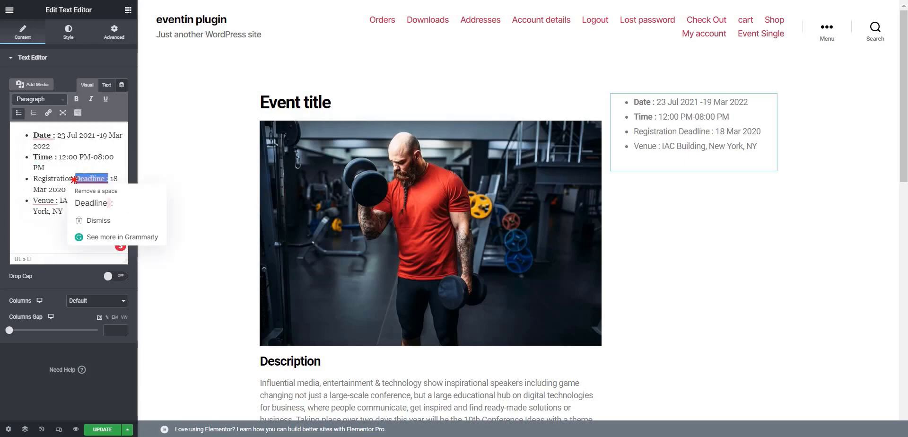
drag(108, 178, 34, 181)
text(Date : 23 Jul 2021 -19 Mar 2022 Time : 12:00 PM-08:00 PM Registration Deadline : 18 Mar 2020 Venue : IAC Building, New York, NY)
key(ctrl+z)
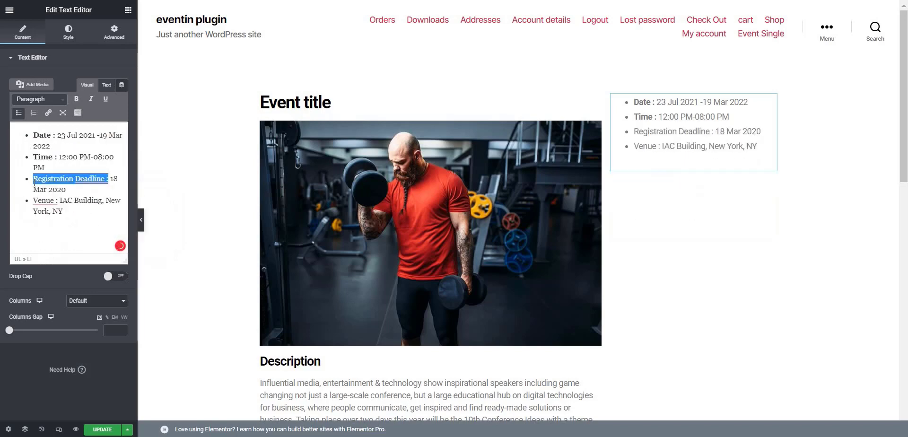
key(ctrl+b)
drag(61, 201, 33, 201)
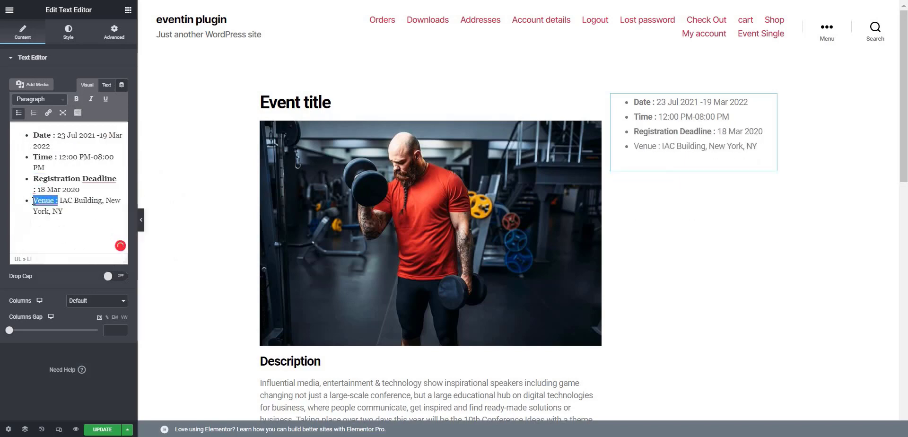
key(ctrl+b)
Set the text colour of the event details list to #000000
click(73, 32)
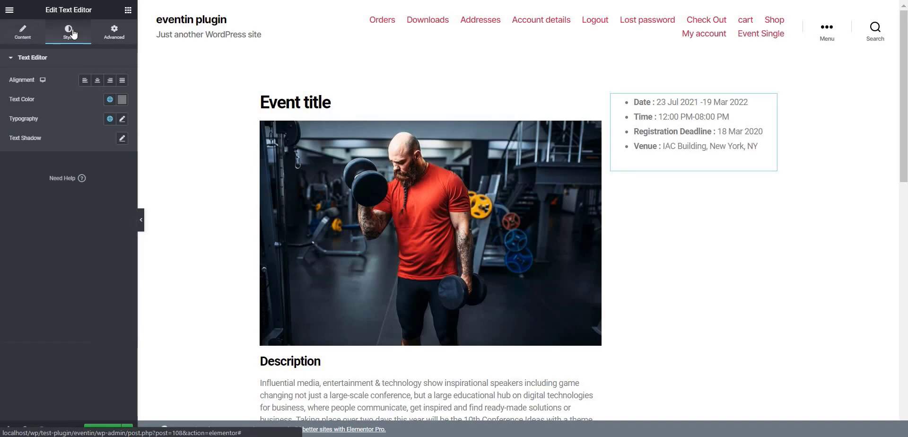
click(122, 99)
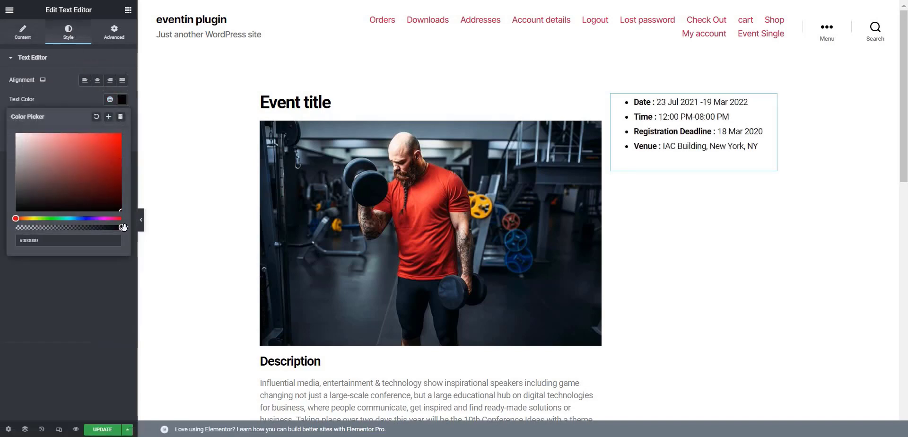
click(96, 325)
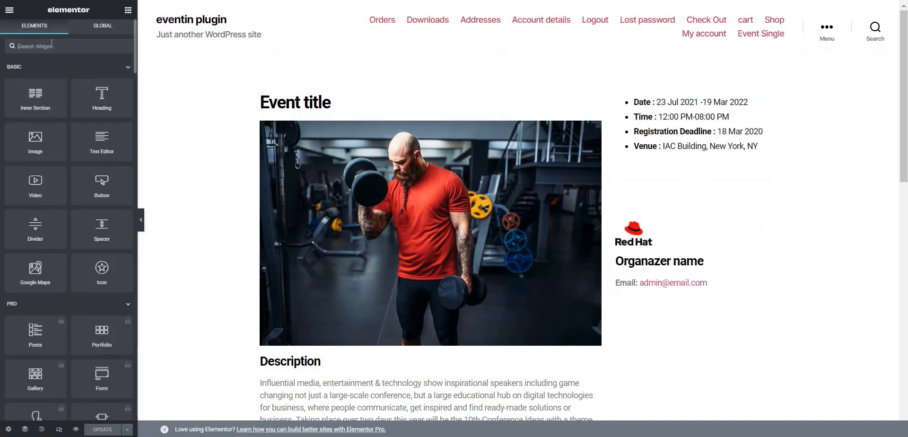
text(eventin ti)
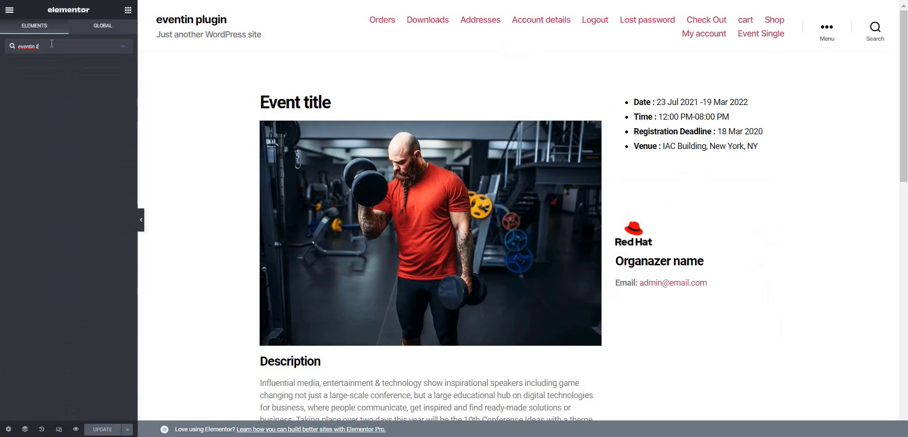
key(BackSpace)
key(BackSpace)
key(BackSpace)
key(BackSpace)
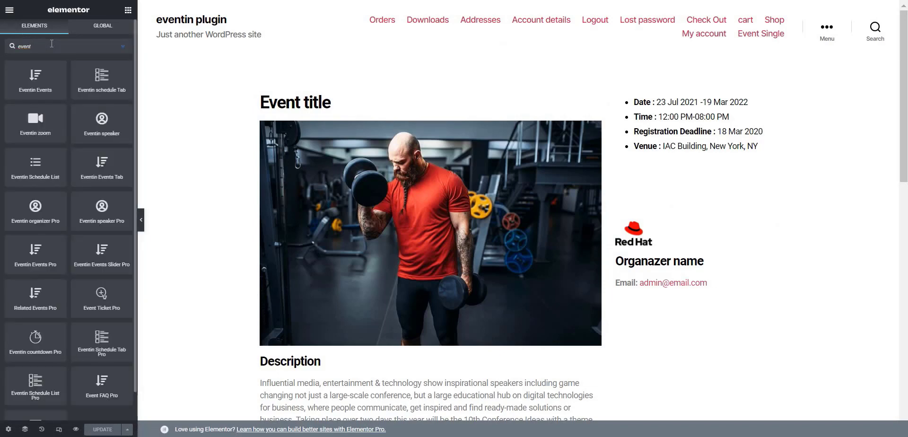
key(BackSpace)
key(BackSpace)
key(BackSpace)
key(BackSpace)
key(BackSpace)
Search the widgets for "tick", place Event Ticket Pro below the event details list and select Event 1 for it
text(tick)
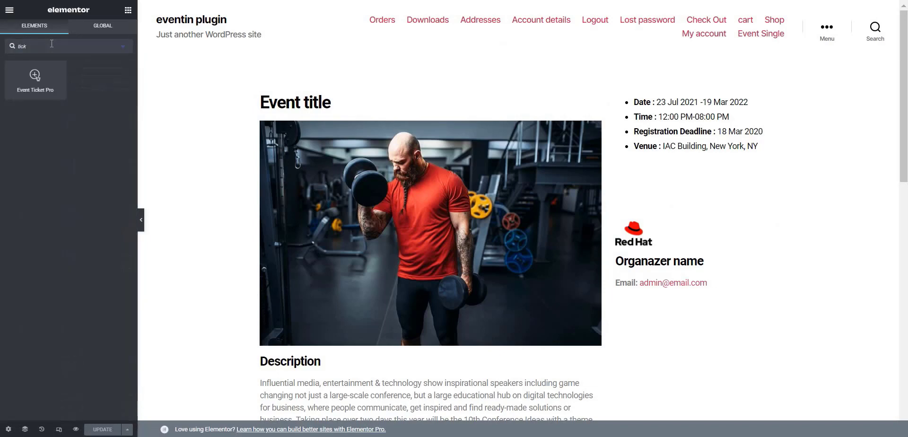
drag(36, 77, 672, 209)
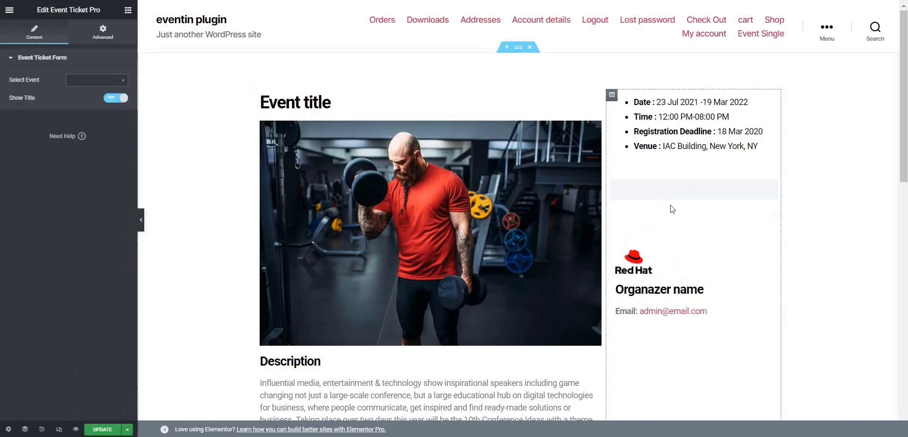
click(86, 81)
click(89, 107)
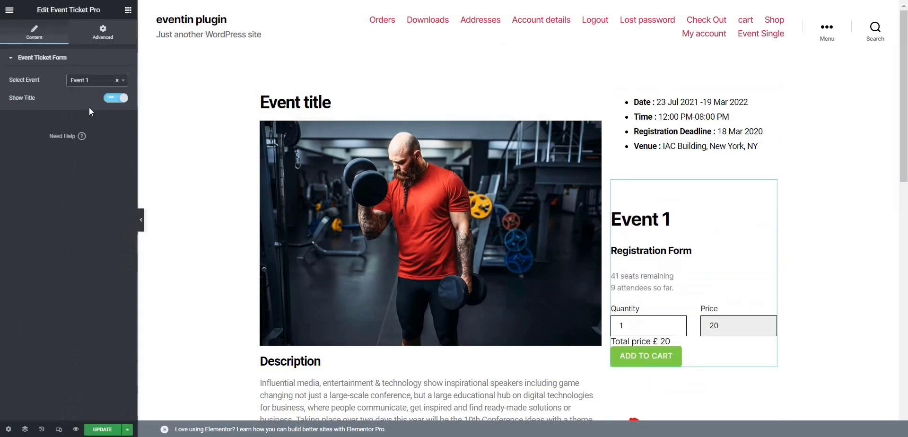
Hide the event title in the ticket form and update the page
click(115, 98)
scroll(729, 236, down, 1)
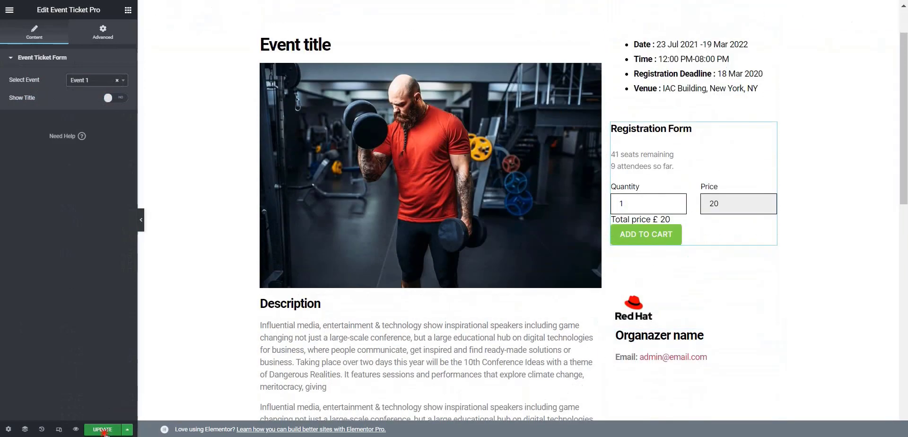
click(103, 429)
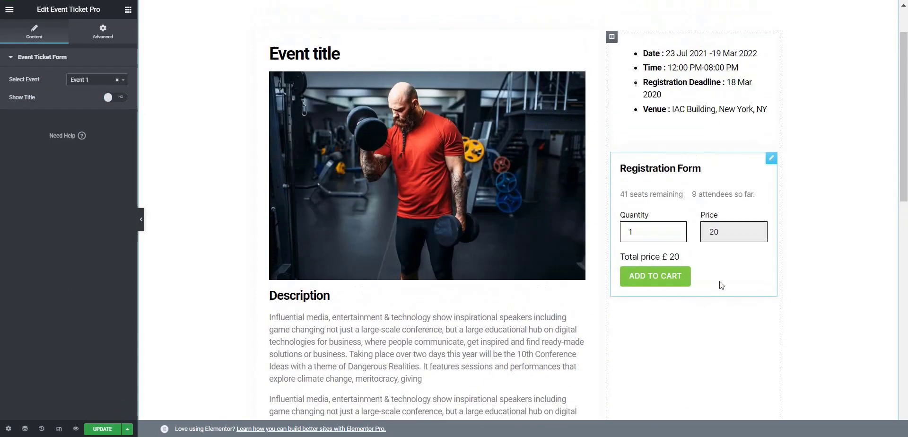
Search the widgets for "org" and place the Eventin organizer Pro widget below the registration form
click(127, 10)
text(d)
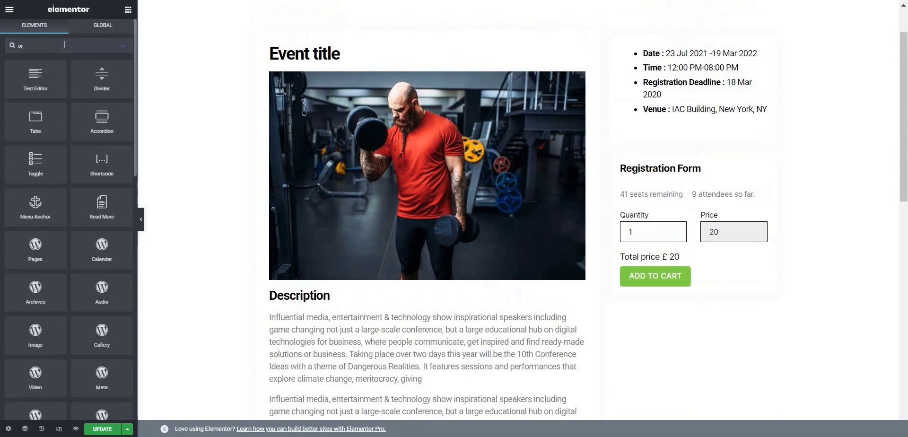
text(rg)
drag(35, 76, 668, 293)
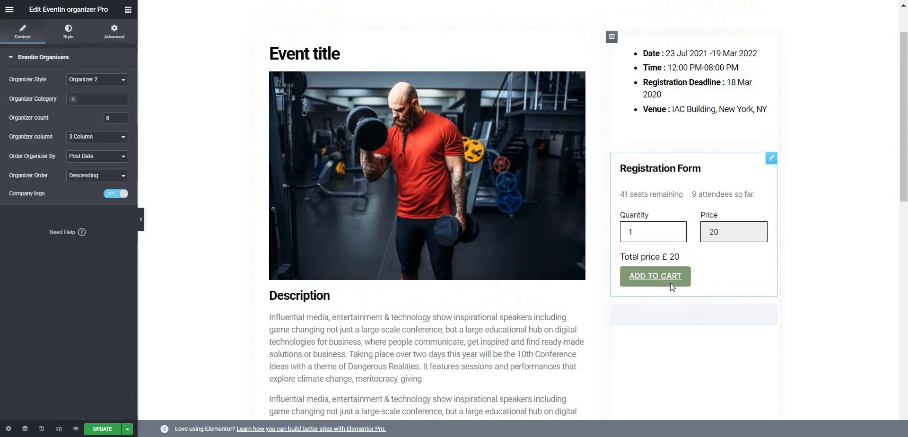
Set the organizer widget's style to Organizer 1 and select Organaizer as its organizer
click(97, 79)
click(95, 89)
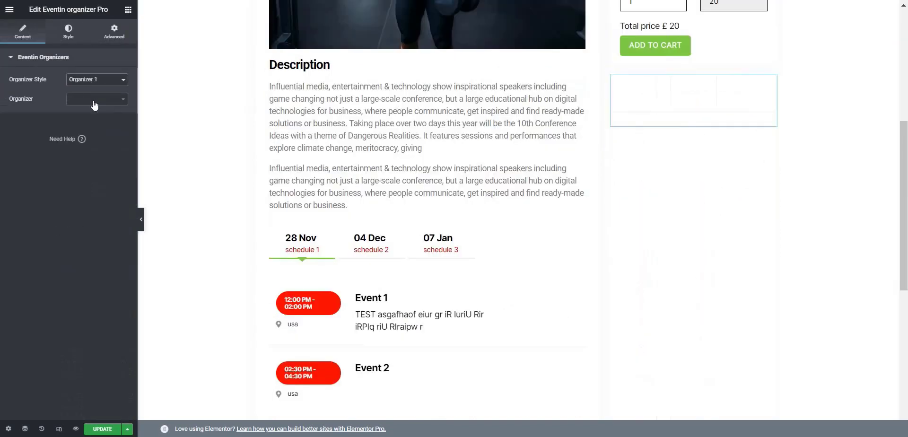
click(97, 99)
click(95, 133)
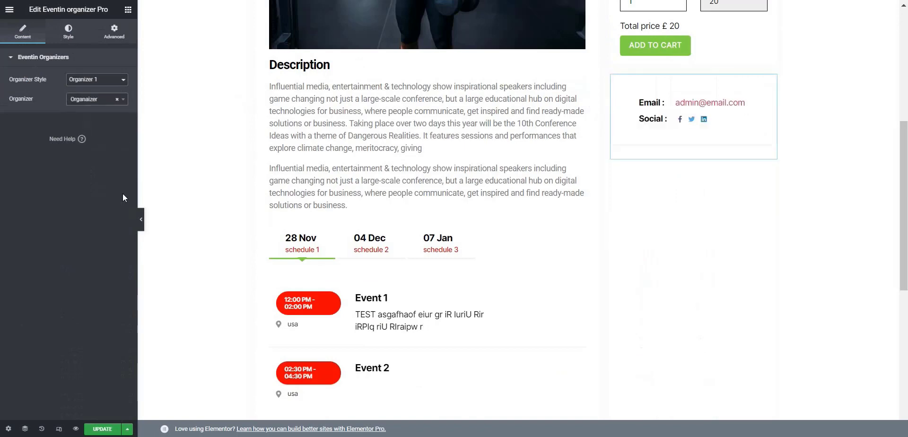
scroll(463, 215, down, 7)
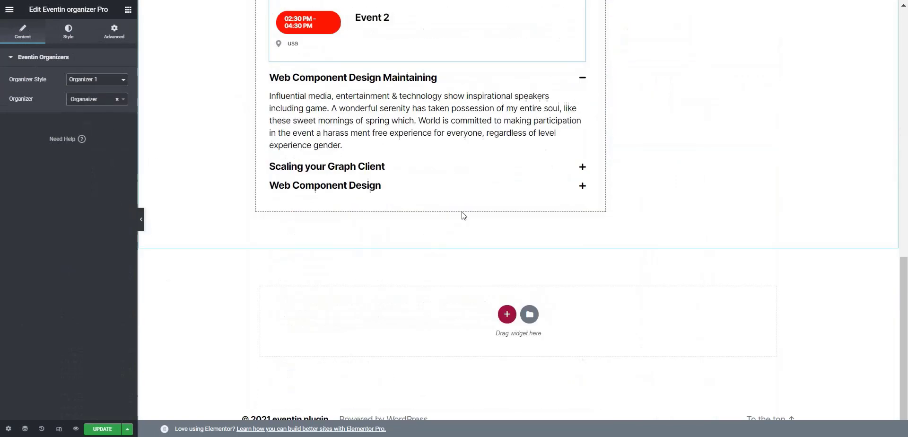
Add a single-column section below the existing content, search the widgets for "cou" and place Eventin countdown Pro in it
click(506, 306)
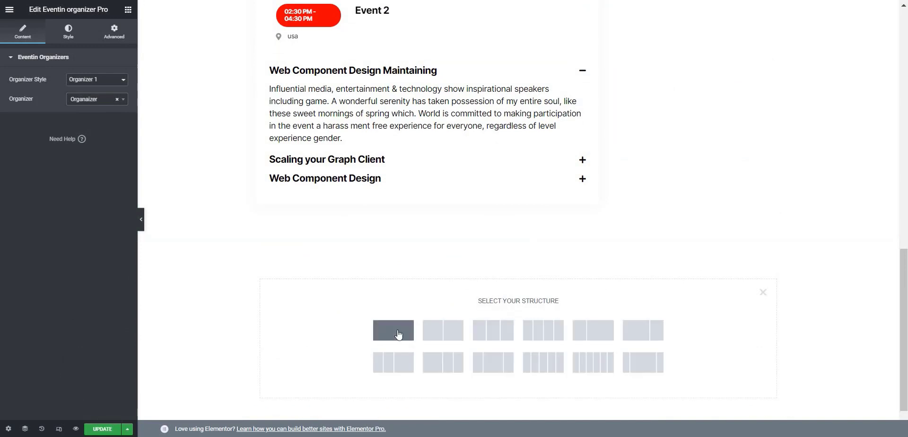
click(398, 332)
click(127, 11)
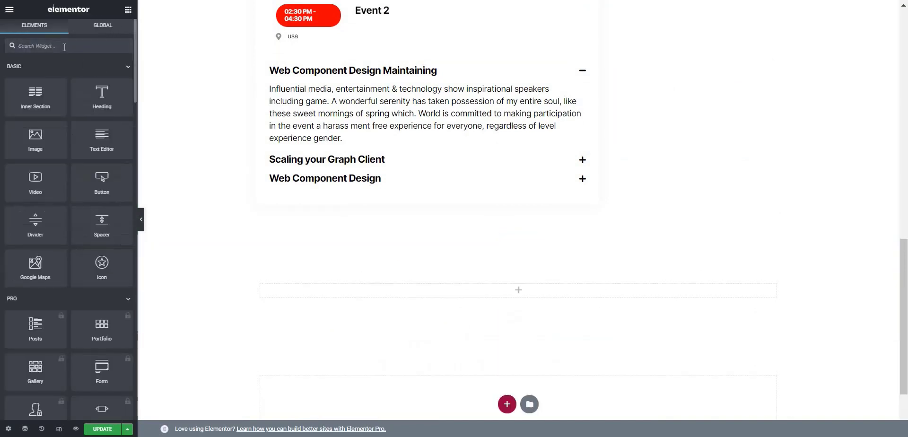
click(64, 47)
text(cou)
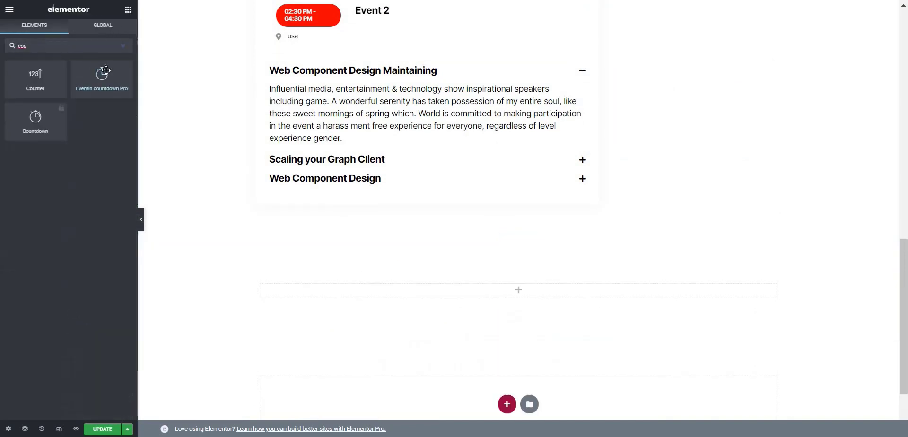
drag(106, 70, 493, 294)
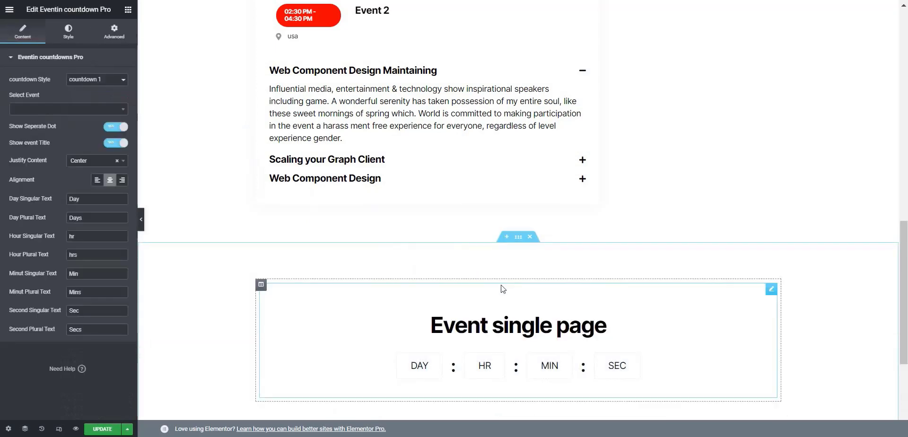
Select Event 1 as the event for the countdown widget
scroll(503, 289, down, 1)
click(58, 109)
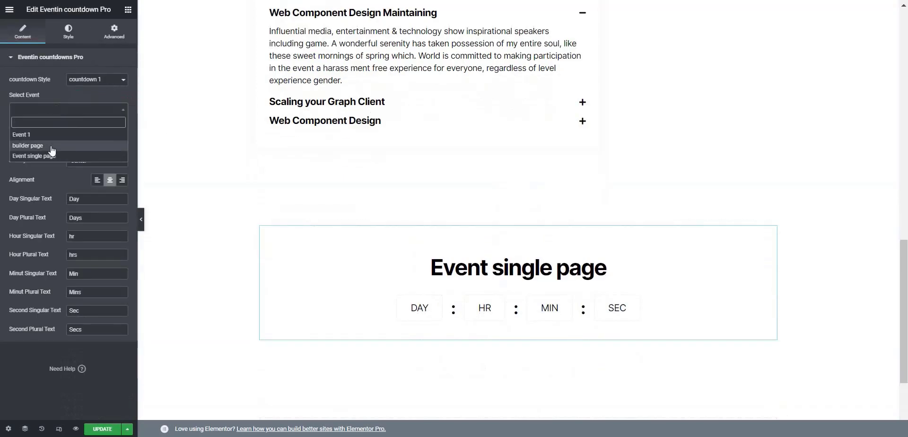
click(26, 130)
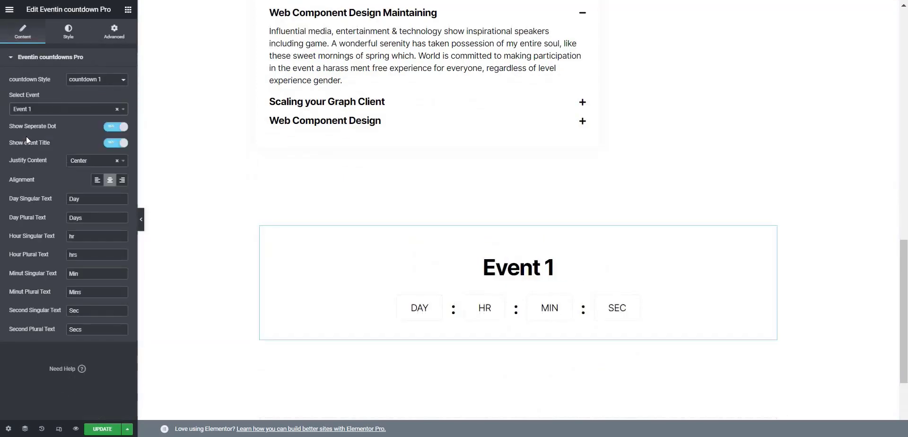
scroll(356, 142, down, 2)
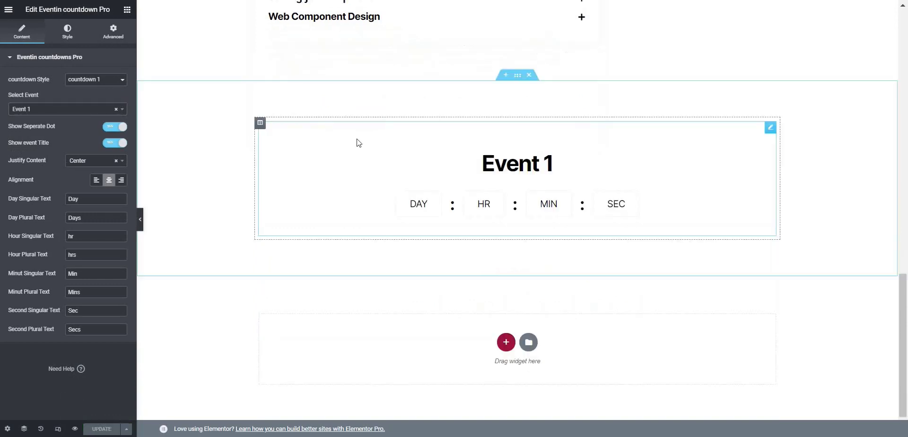
Search the widgets for "rel" and place Related Events Pro below the countdown
click(127, 10)
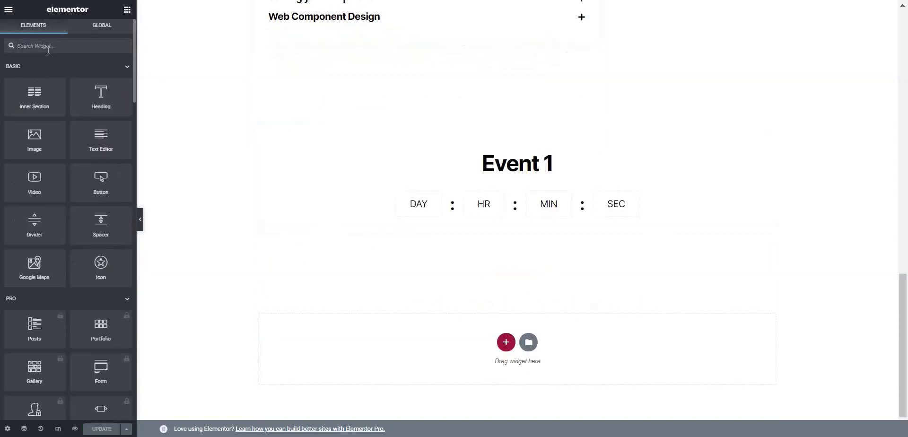
click(49, 50)
text(rea)
key(BackSpace)
key(BackSpace)
key(BackSpace)
text(rel)
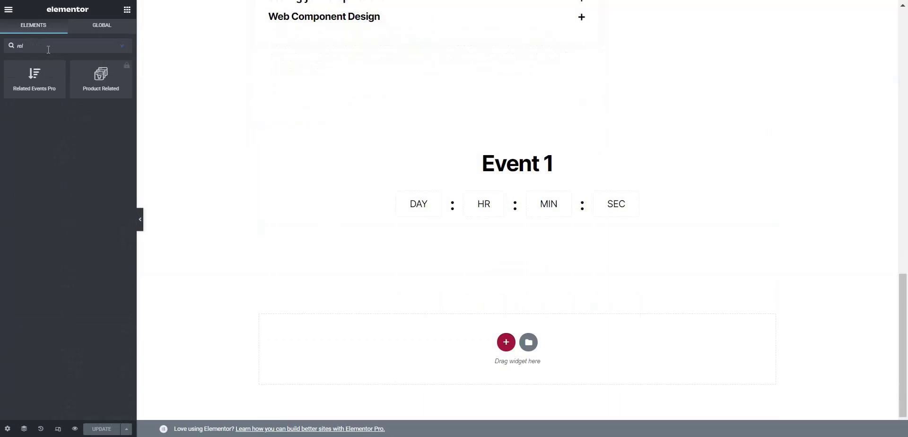
mouse_move(34, 74)
mouse_down()
mouse_move(517, 245)
mouse_move(511, 215)
mouse_up()
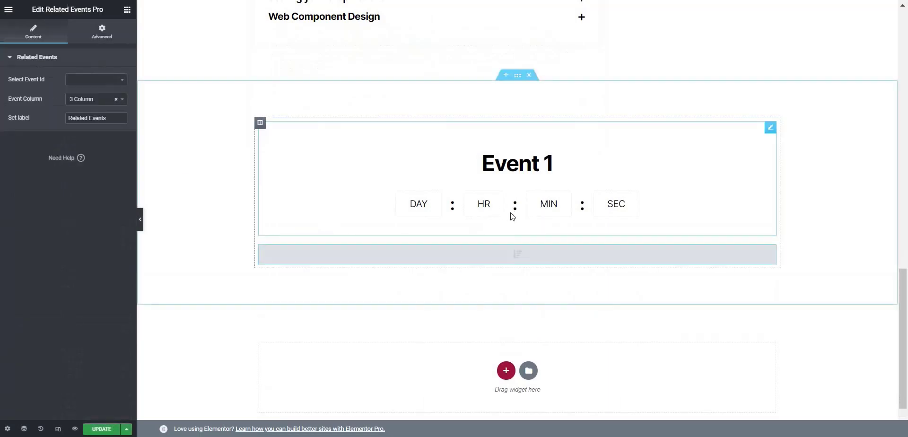
Set the related events widget to Event 1 with the 3 Column layout and update the page
click(92, 80)
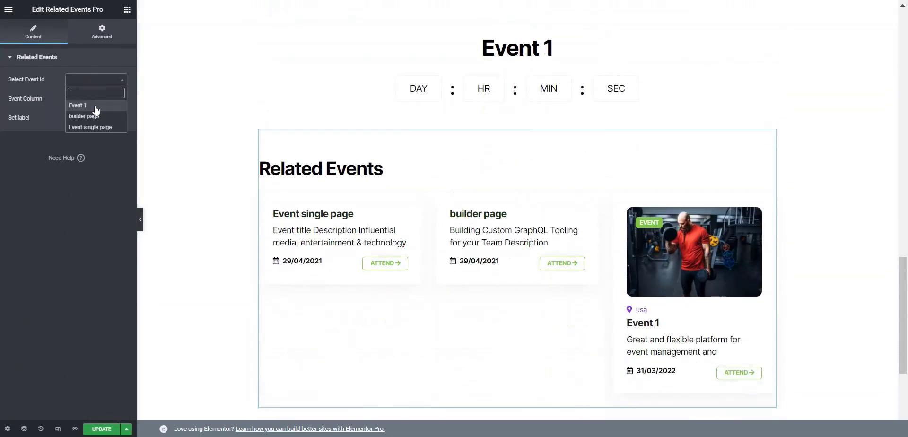
click(93, 105)
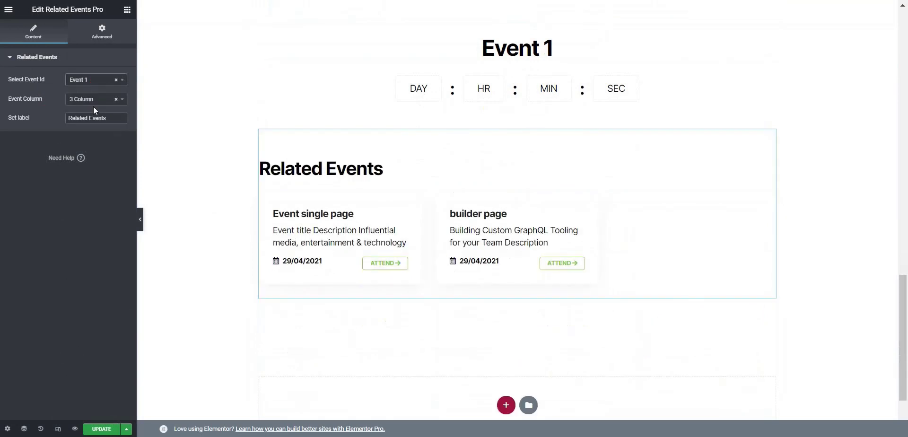
click(99, 99)
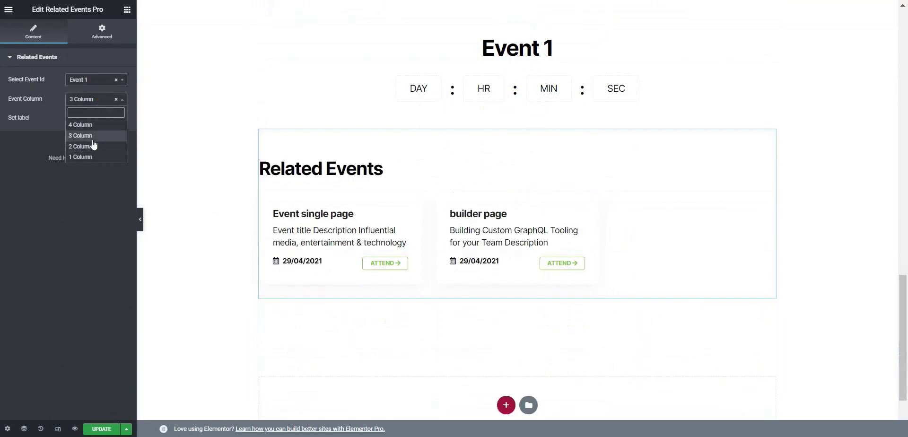
click(90, 136)
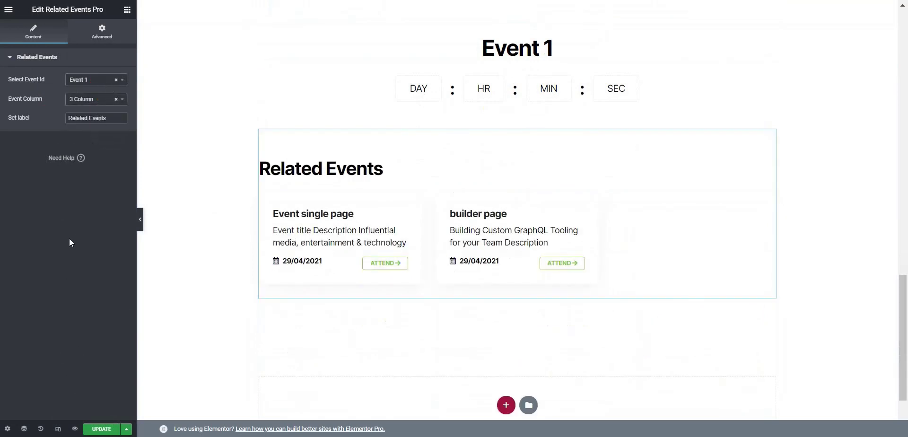
click(101, 429)
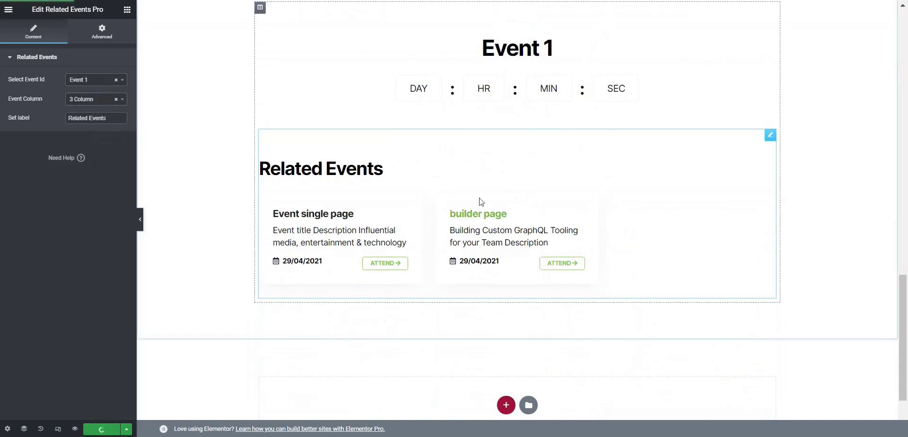
Collapse the other widget categories and look through the widgets available under Eventin Event
click(127, 10)
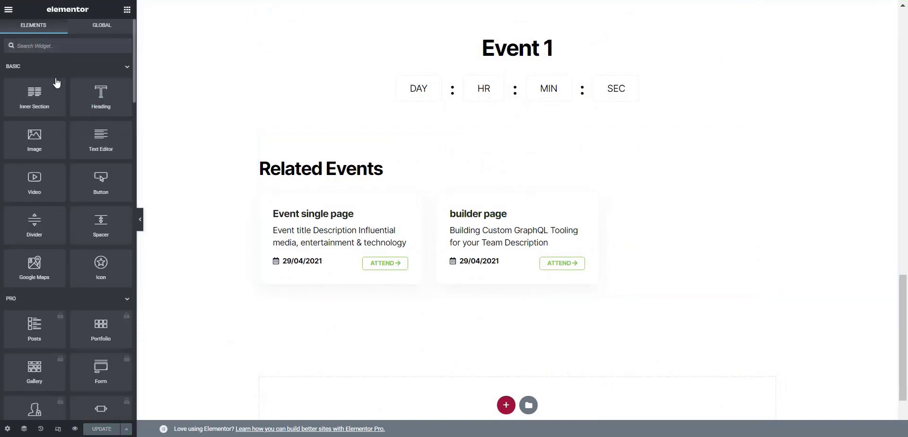
click(49, 64)
click(55, 92)
click(64, 118)
click(55, 181)
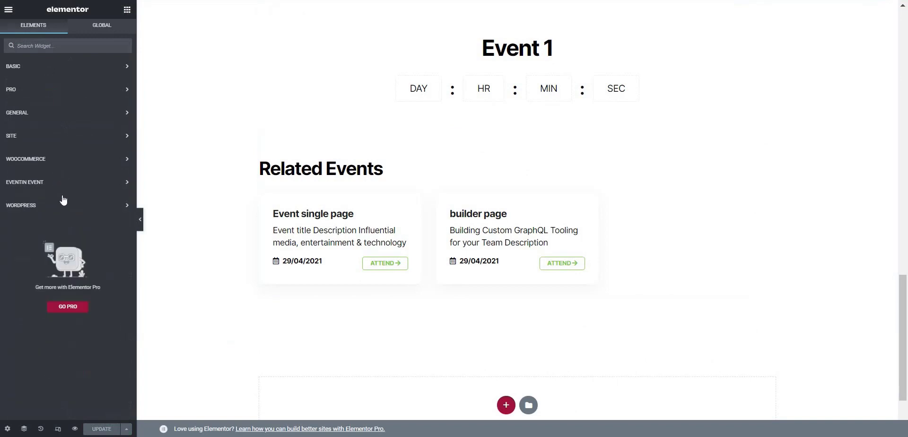
click(60, 183)
scroll(63, 208, down, 3)
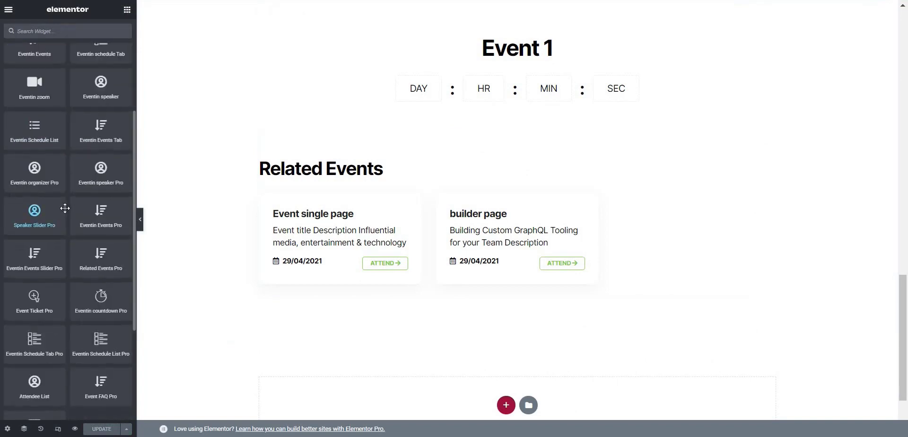
scroll(65, 208, down, 2)
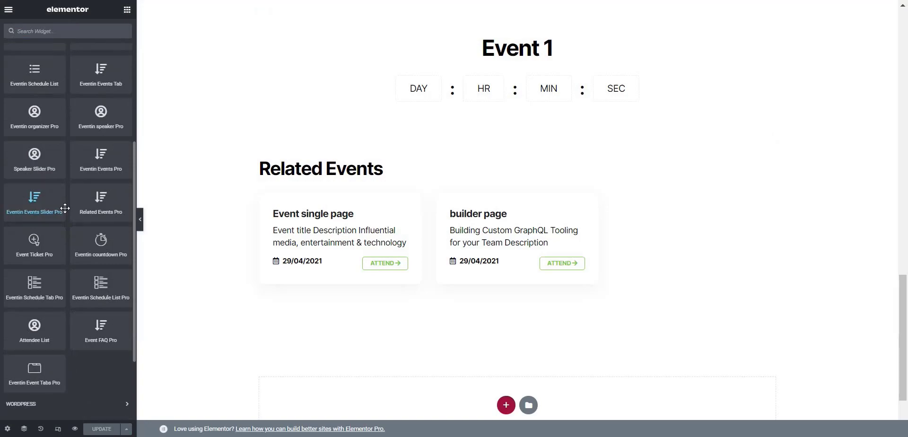
scroll(336, 225, up, 20)
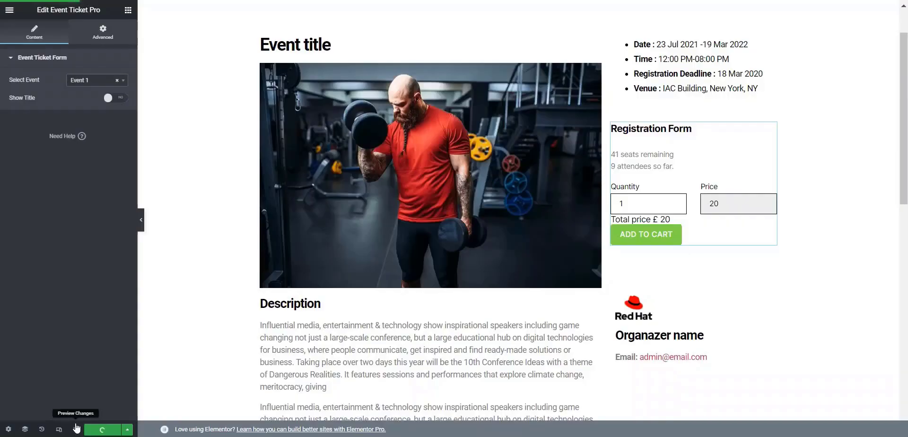
Preview the event page, check its schedule and FAQ sections, and return to the editor
click(76, 430)
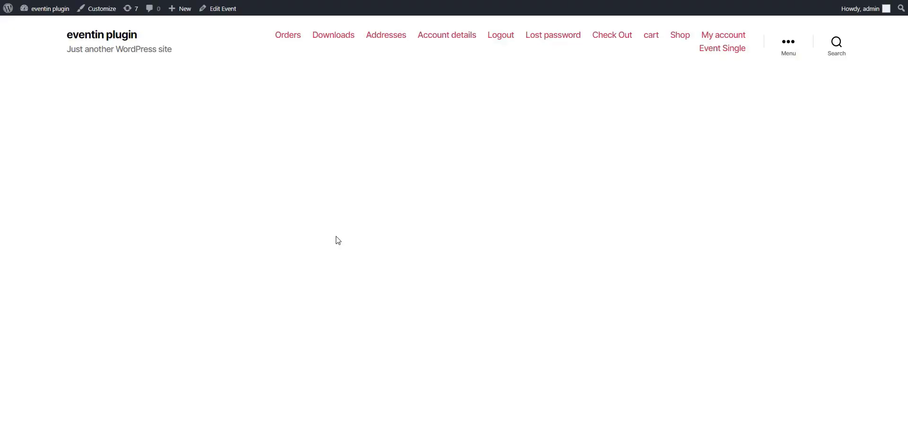
scroll(337, 239, down, 13)
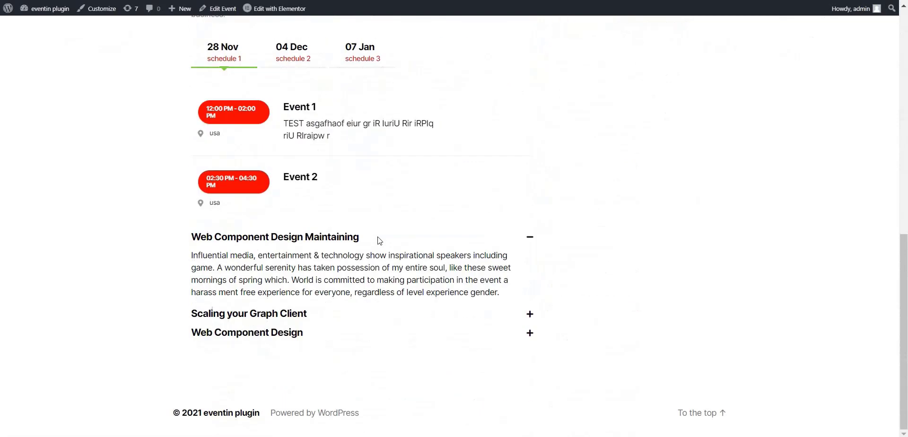
click(304, 313)
scroll(316, 339, up, 10)
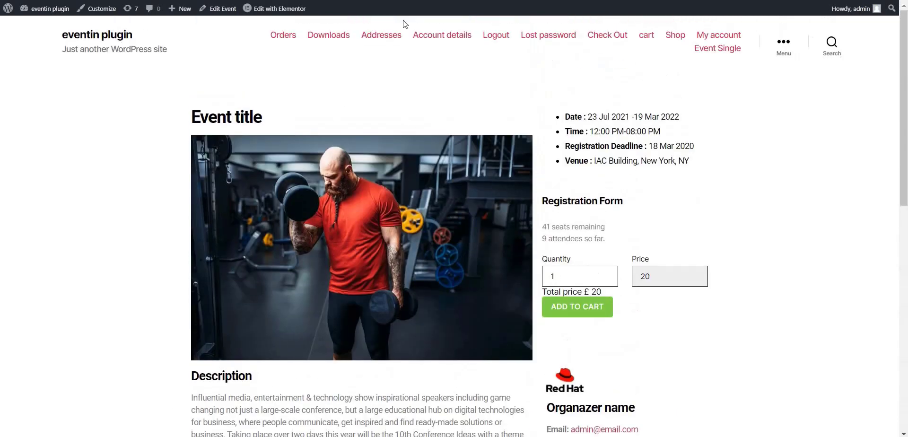
key(ctrl+shift+Tab)
Set the padding of the column holding the event title to 30 px on all sides and its right margin to 15 px
scroll(329, 107, up, 2)
click(261, 96)
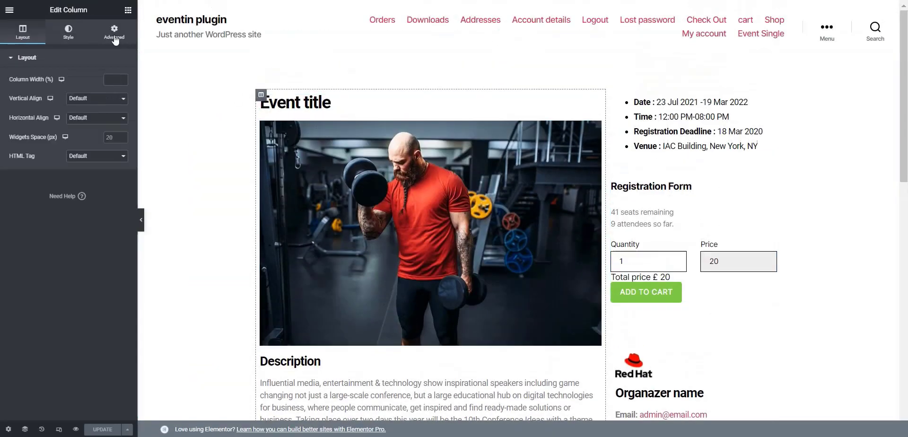
click(115, 38)
click(91, 126)
text(30)
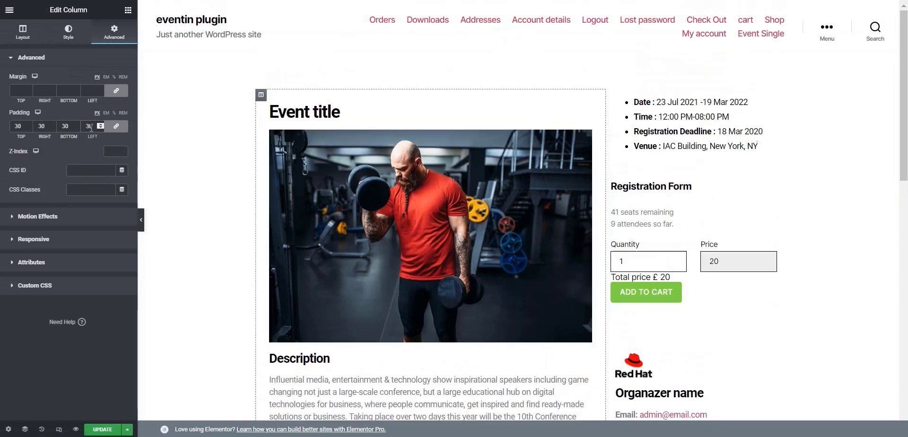
click(116, 90)
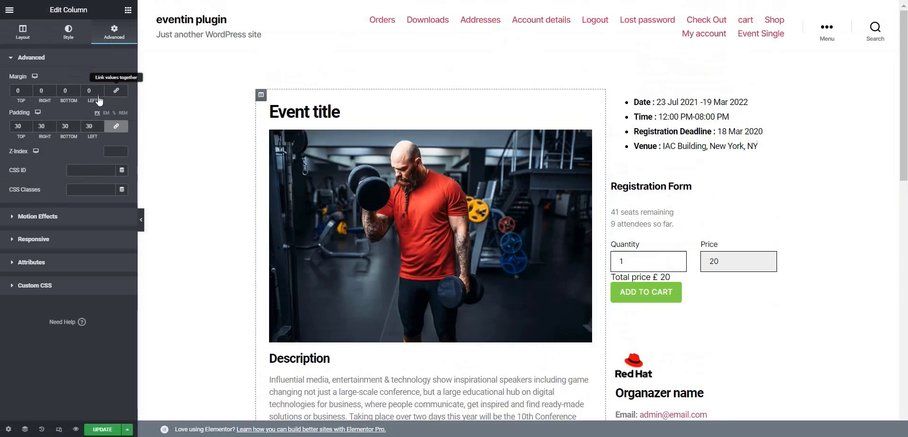
click(39, 90)
text(150)
key(BackSpace)
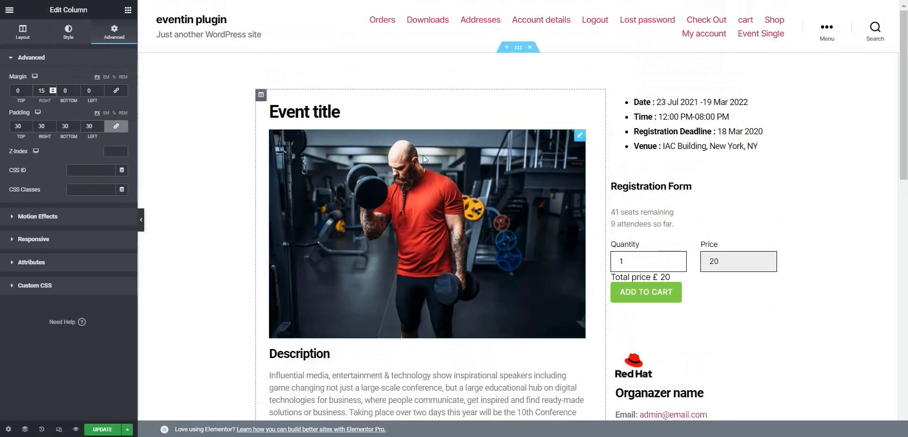
Give the event title column a box shadow with the color rgba(0, 0, 0, 0.05)
click(68, 33)
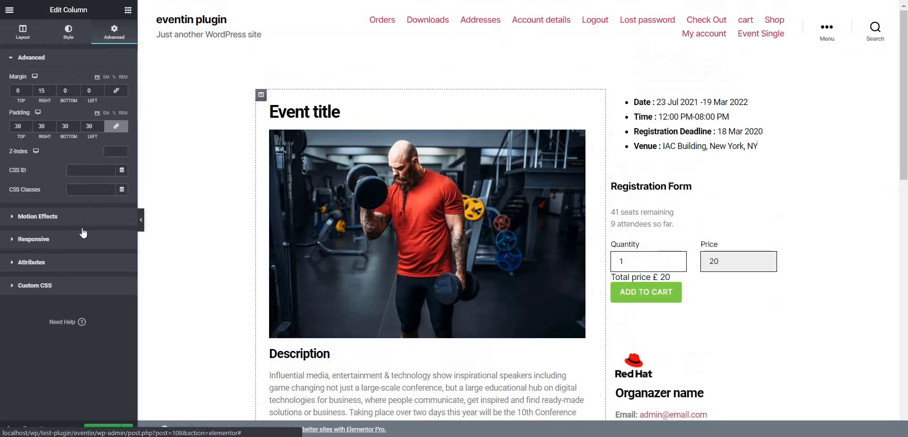
click(121, 118)
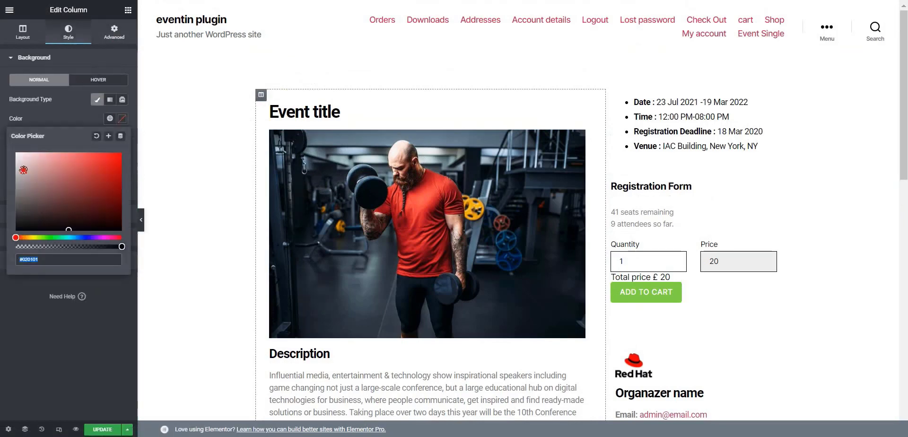
click(55, 120)
click(52, 232)
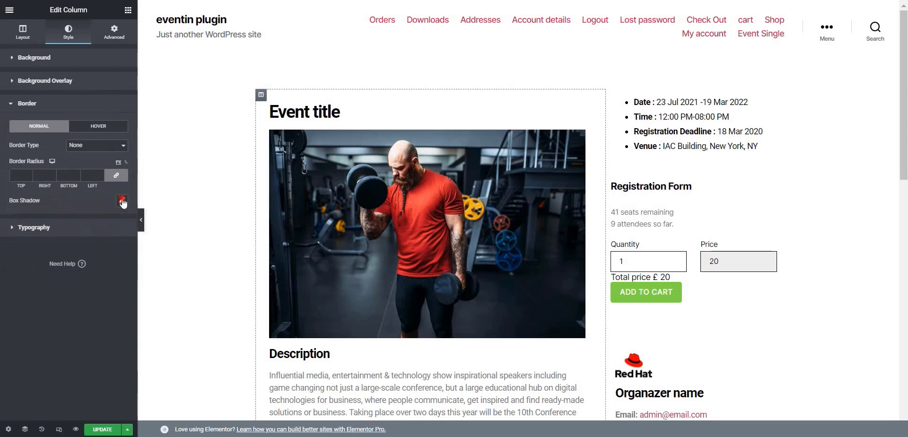
click(122, 201)
click(115, 225)
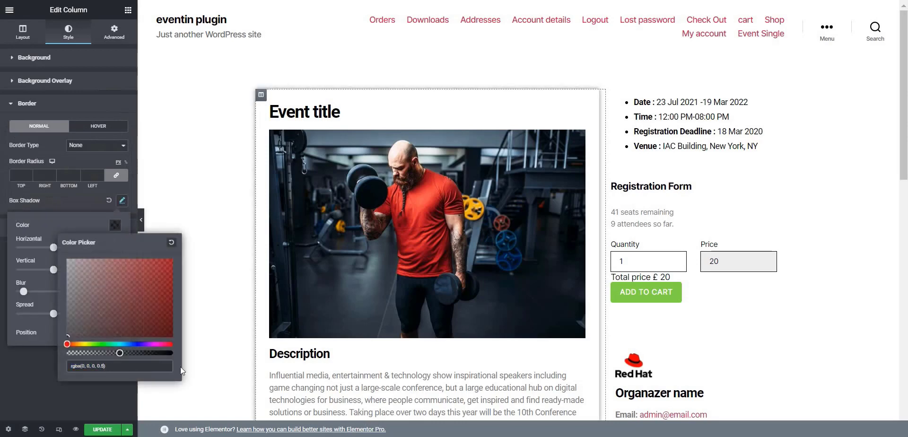
key(BackSpace)
text(05)
click(115, 225)
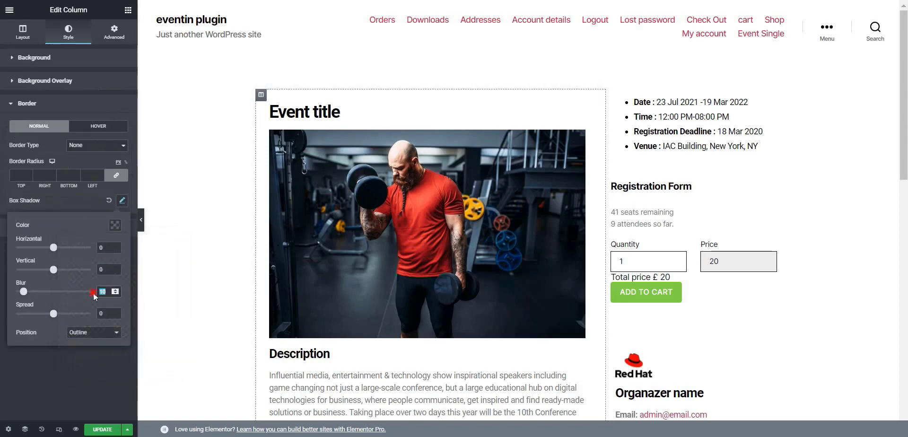
Set the blur of the column's box shadow to 30 and check it along the page
text(30)
scroll(425, 299, down, 4)
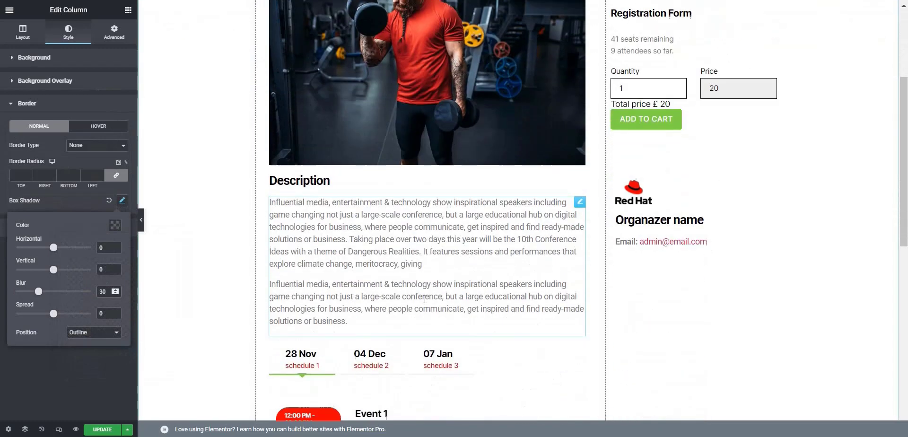
scroll(425, 299, down, 9)
scroll(425, 303, up, 12)
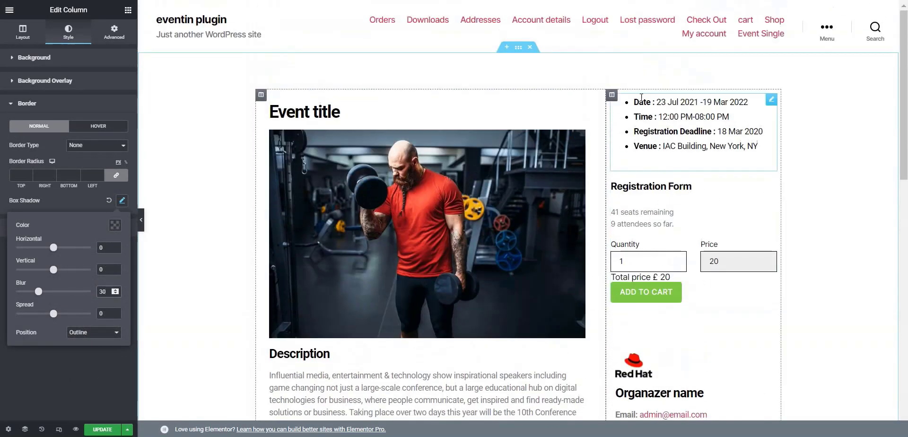
Give the event date and venue text a box shadow with color rgba(0, 0, 0, 0.03) and a blur of 30
click(771, 101)
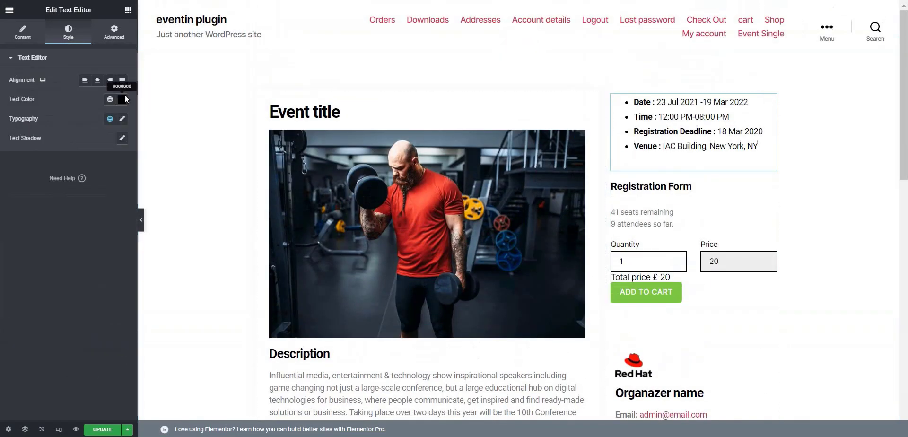
click(114, 32)
click(40, 279)
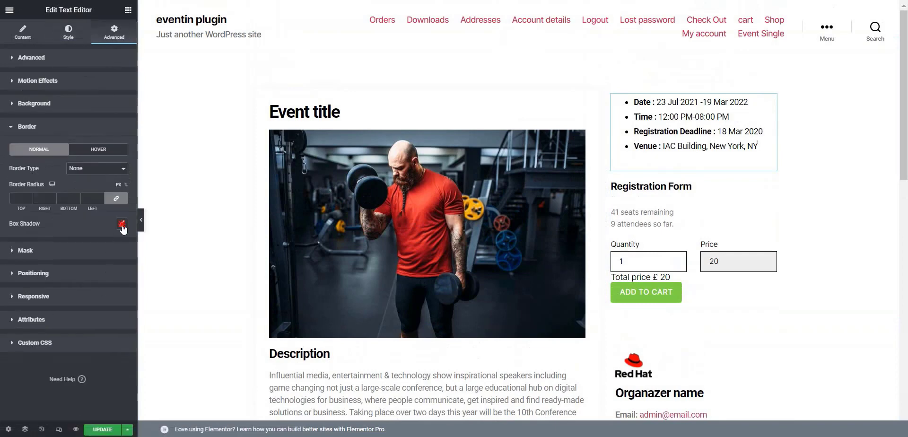
click(122, 228)
click(115, 248)
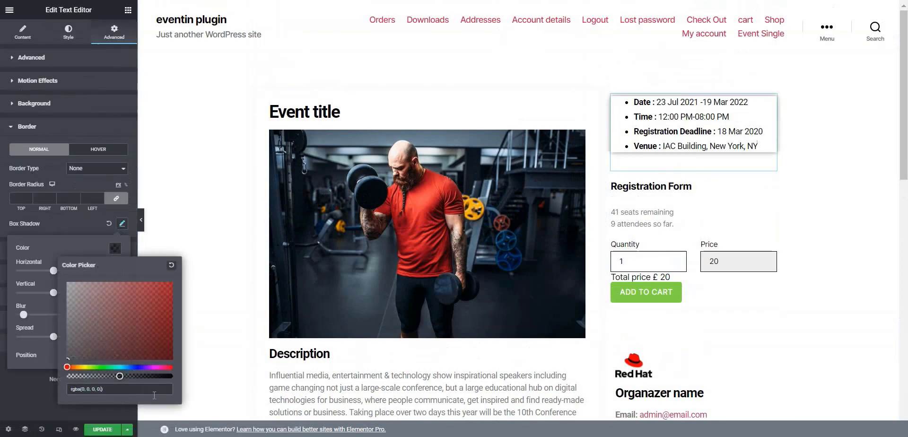
text(03)
click(115, 249)
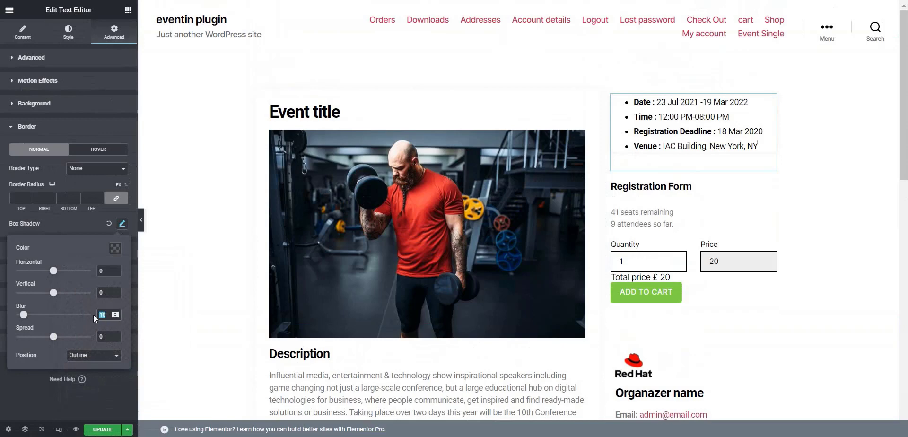
text(30)
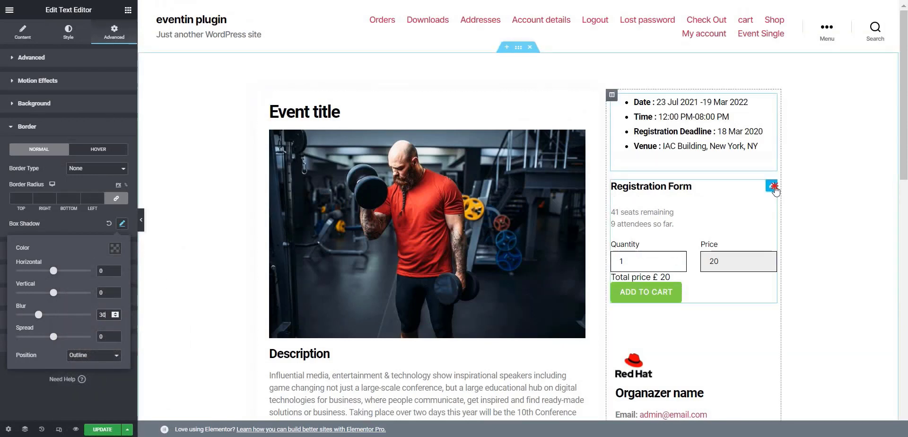
Set the padding of the registration form widget to 20 px on all sides
click(772, 187)
click(104, 33)
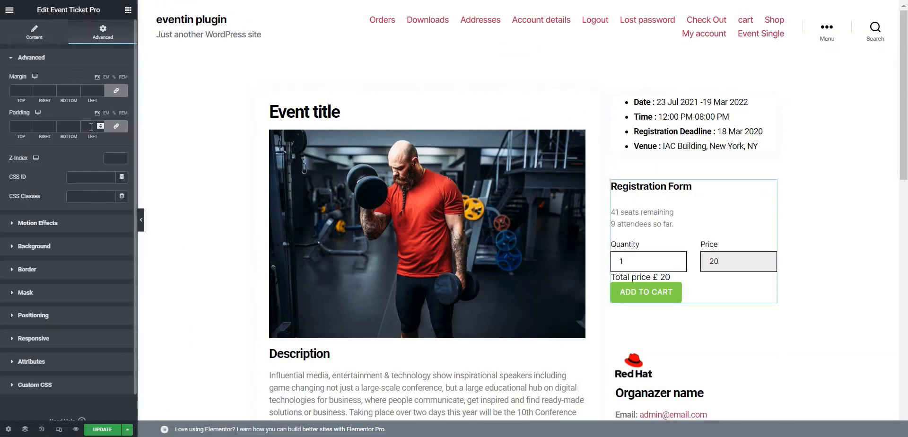
click(91, 127)
text(20)
Give the registration form widget a box shadow with color rgba(0, 0, 0, 0.02) and a blur of 30
click(27, 269)
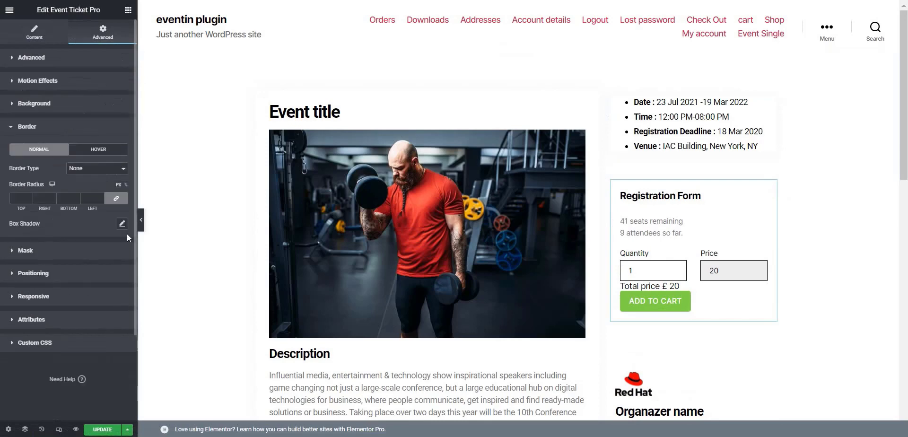
click(122, 223)
click(114, 248)
drag(69, 389, 104, 389)
click(104, 389)
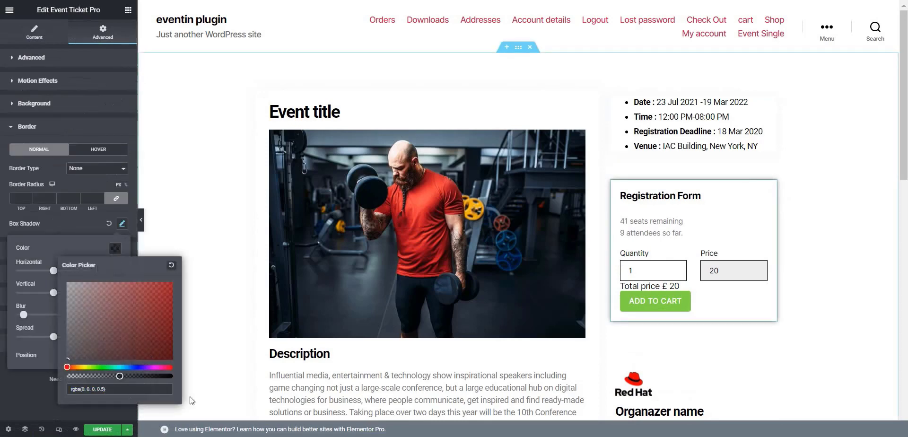
key(BackSpace)
text(02)
click(61, 253)
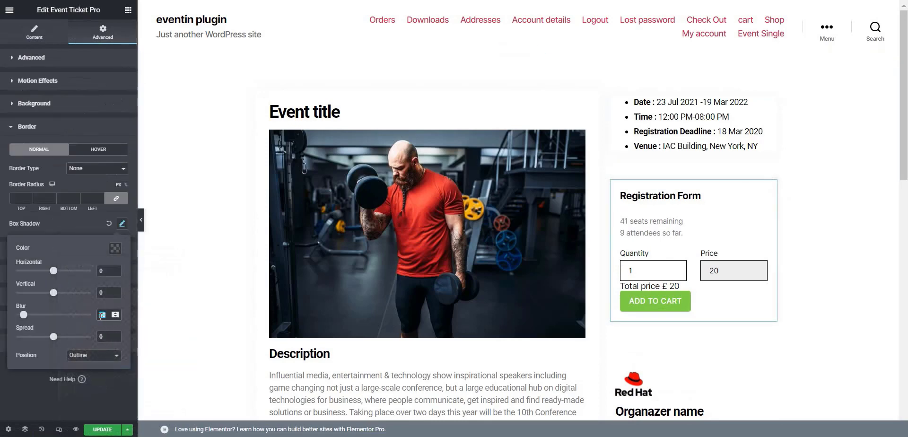
Set linked padding of 20 px on all sides of the inner section holding the organizer
scroll(701, 165, down, 4)
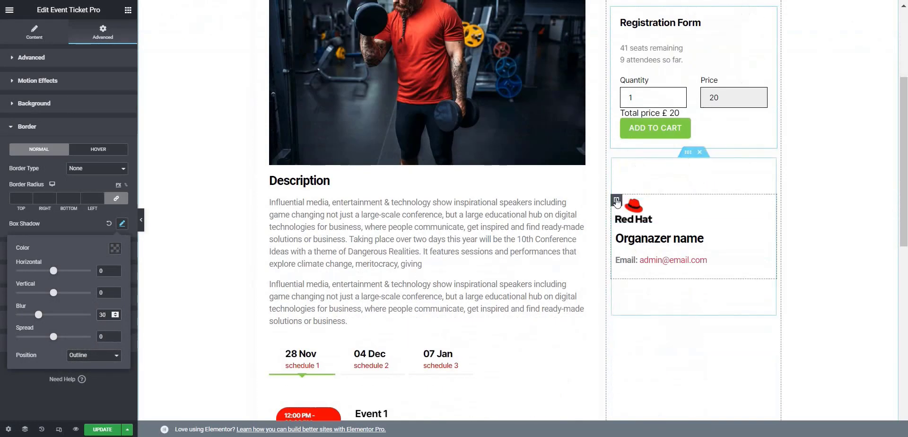
click(688, 153)
click(115, 34)
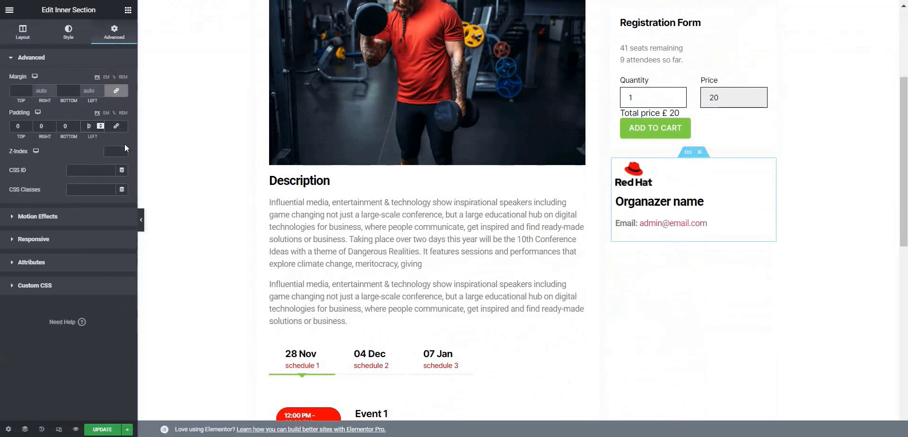
text(20)
key(Delete)
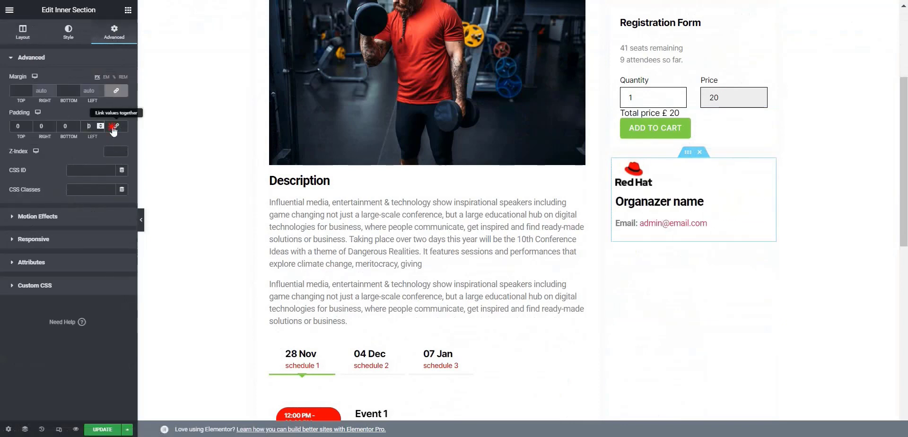
click(115, 126)
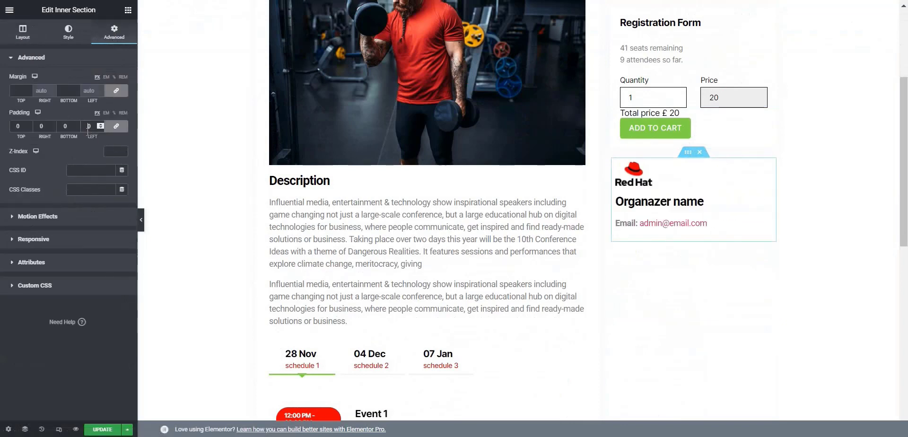
Set the background color of the organizer's inner section to white
click(53, 41)
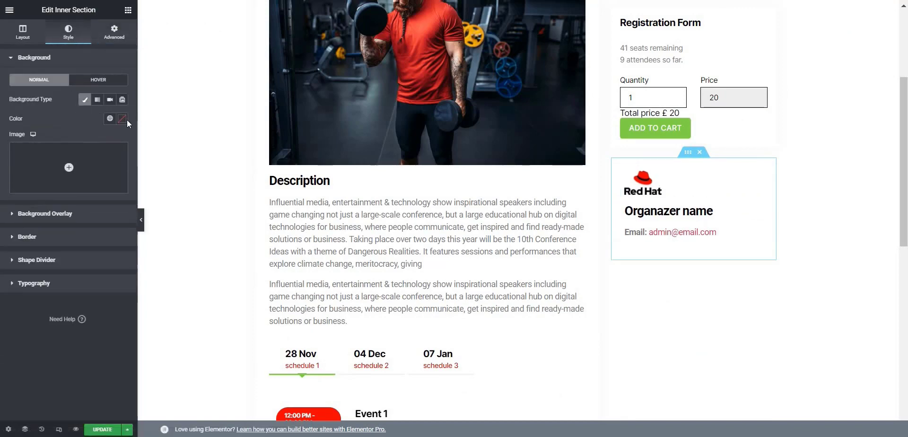
click(124, 119)
drag(11, 175, 14, 148)
click(16, 151)
click(55, 124)
Give the organizer's inner section a box shadow with the color rgba(0, 0, 0, 0.03)
click(44, 235)
click(122, 200)
click(115, 225)
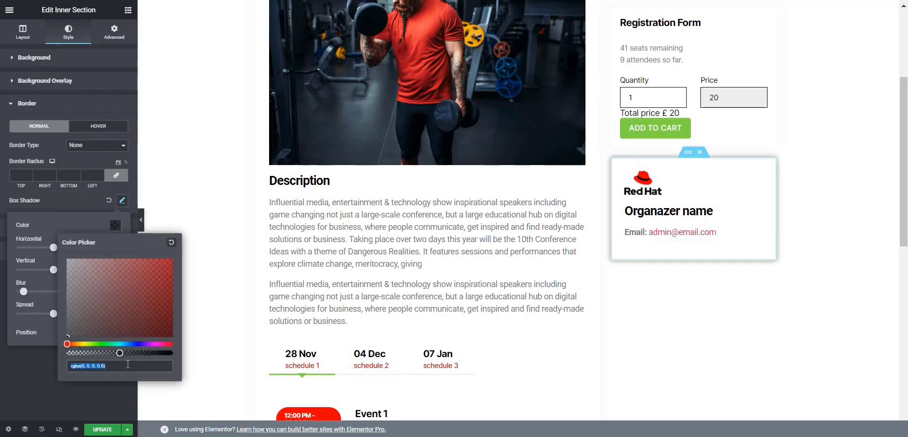
text(.03)
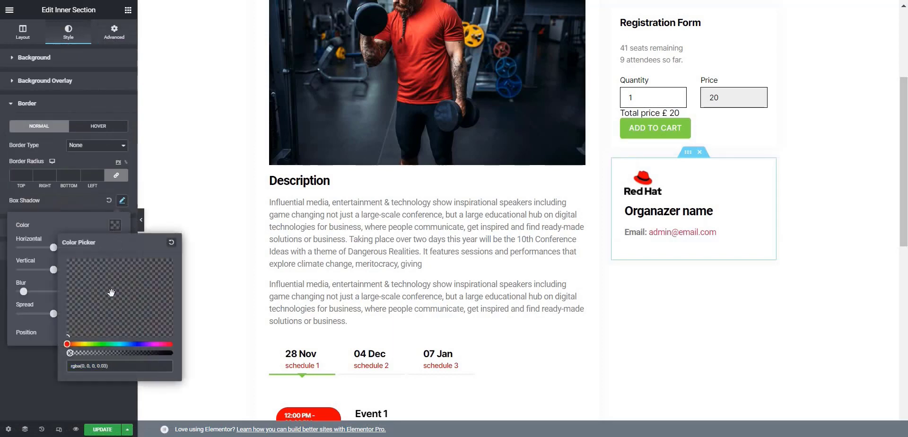
click(47, 224)
Update the page and look through the published event page down to the schedule and FAQ
click(105, 429)
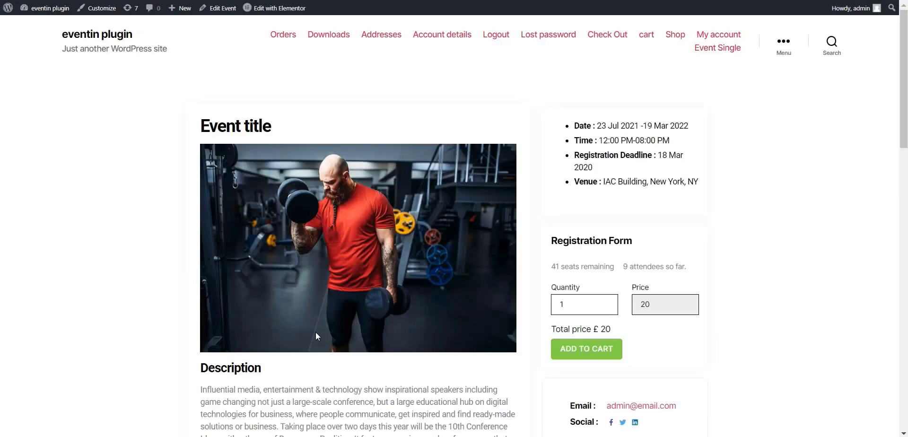
scroll(424, 333, down, 15)
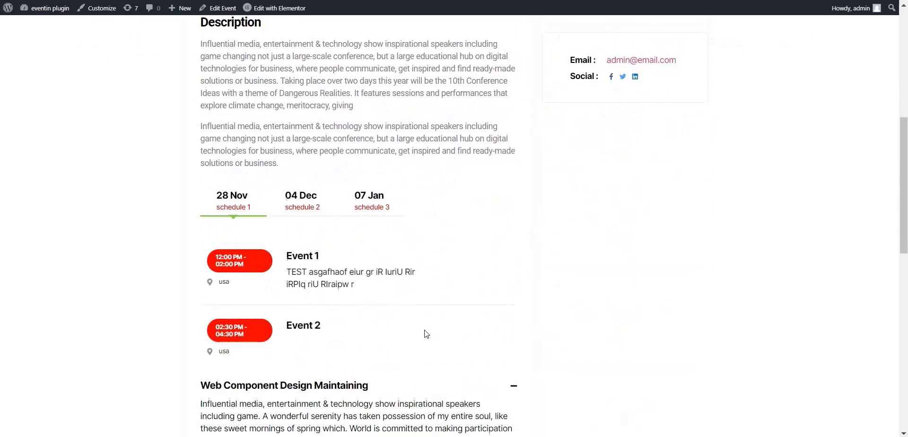
scroll(426, 333, down, 2)
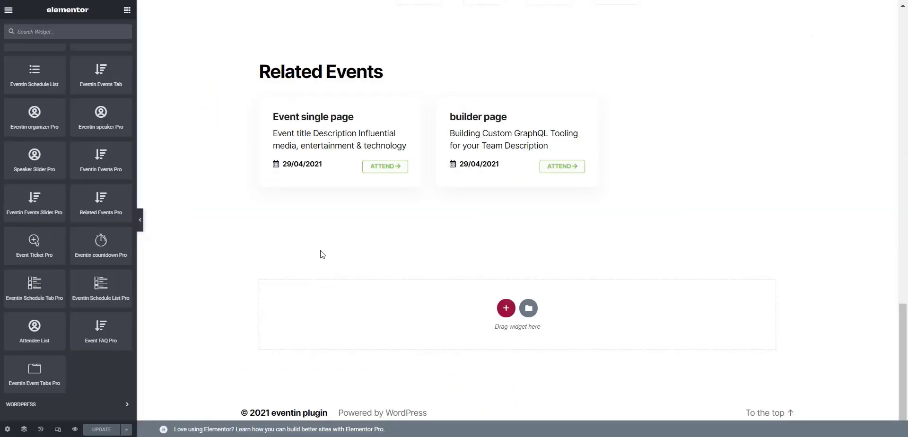
Add an Attendee List widget below the related events and select Event 1 as its event
drag(34, 331, 511, 178)
click(94, 80)
click(94, 90)
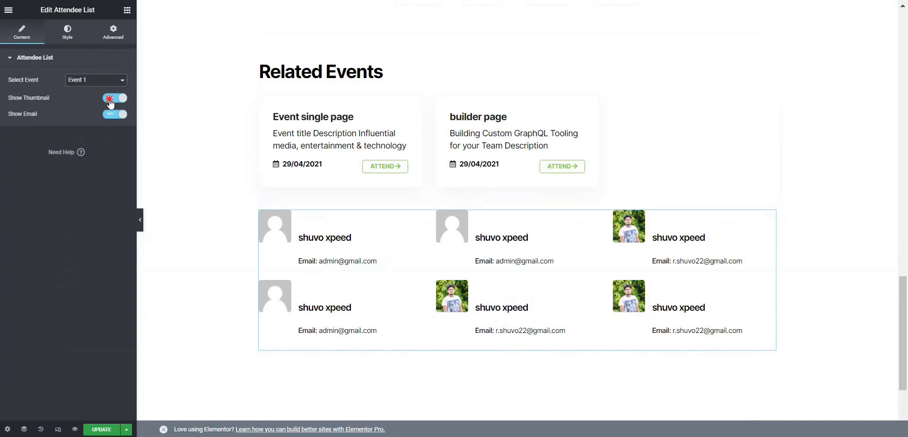
Turn the attendee list's thumbnails and emails off and back on
click(110, 99)
click(114, 115)
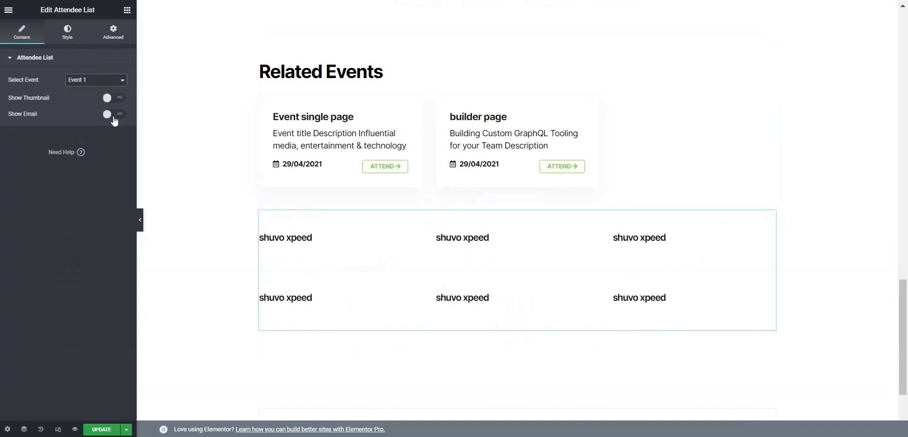
click(110, 98)
click(115, 114)
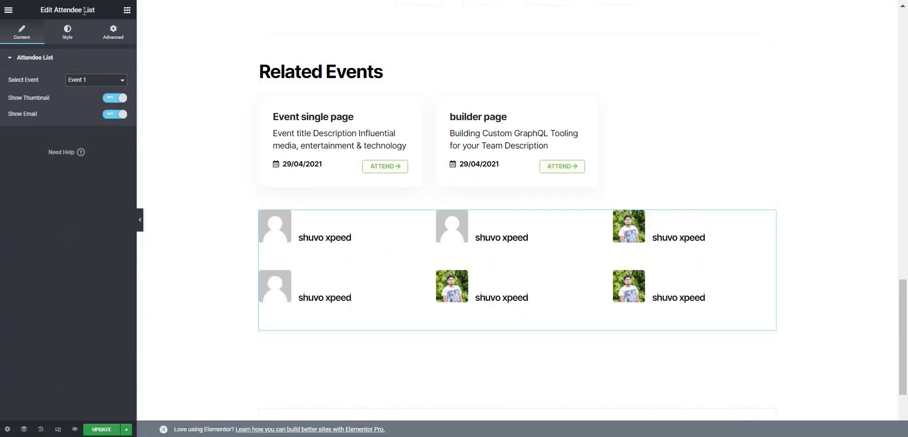
Set the attendee list's title margin to 0 on all sides and its meta color to red
click(67, 29)
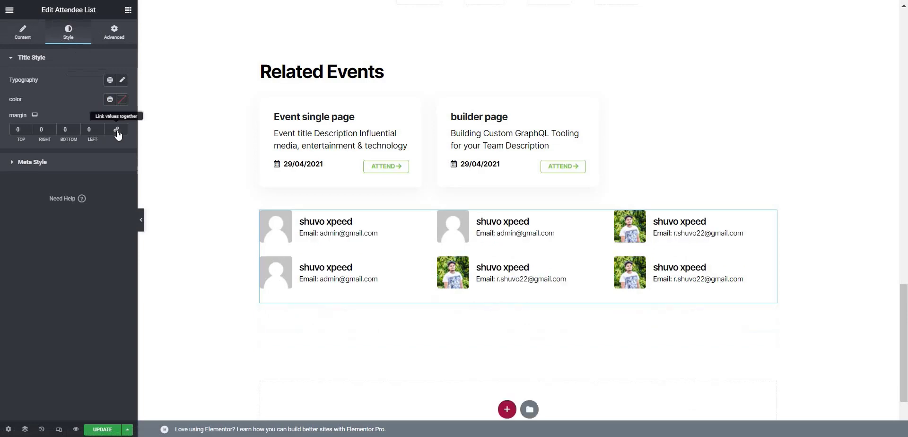
click(93, 163)
click(121, 122)
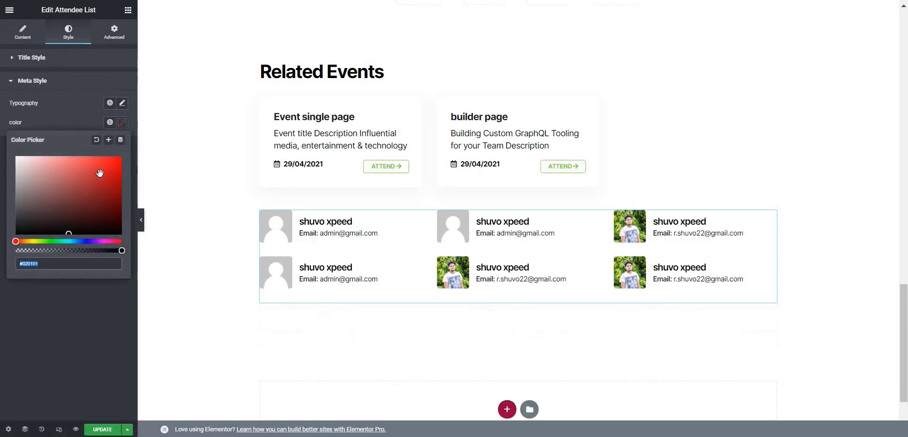
click(116, 178)
click(72, 122)
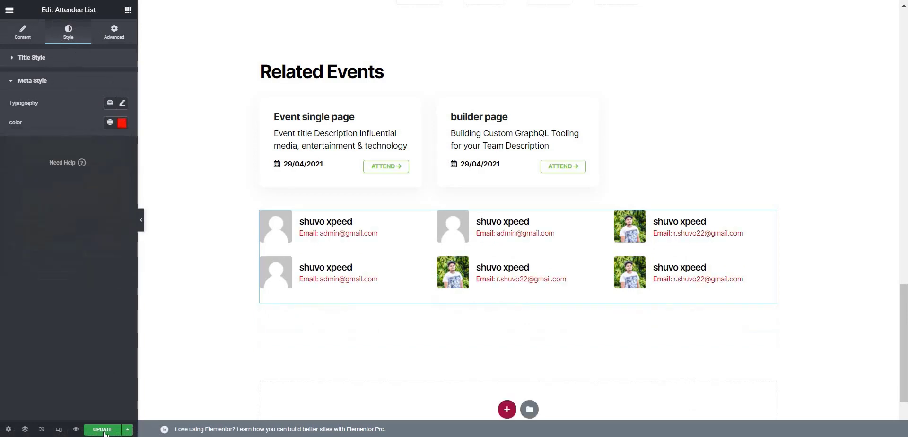
Preview the event page and look through its sections
click(76, 429)
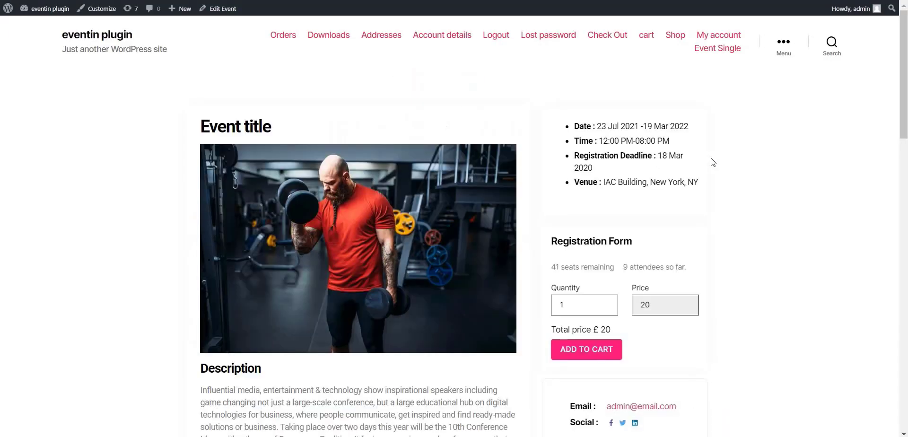
scroll(713, 162, down, 15)
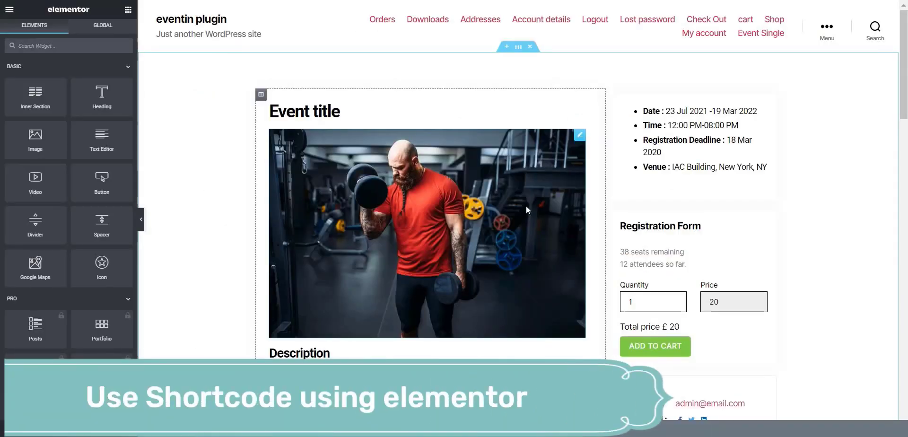
Find the Shortcode widget and add it below the attendee list
click(67, 46)
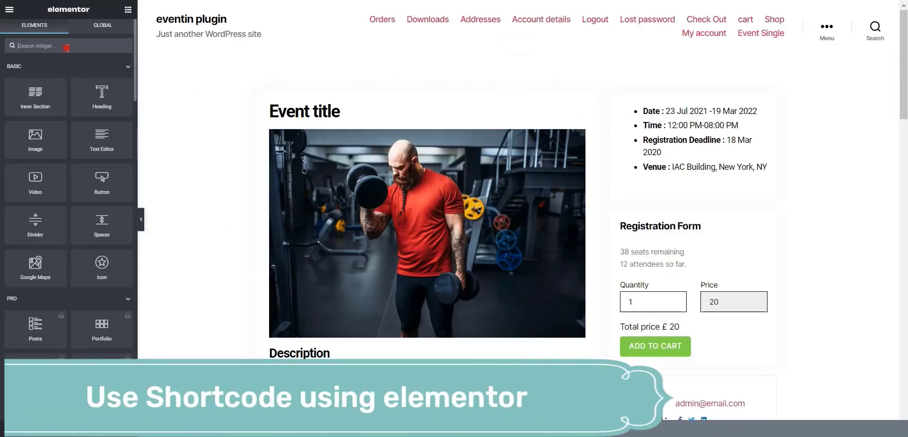
text(shor)
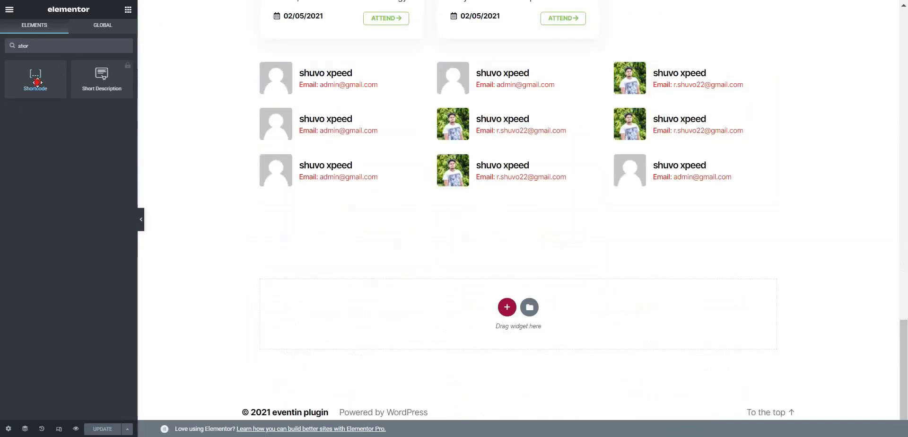
drag(36, 78, 502, 213)
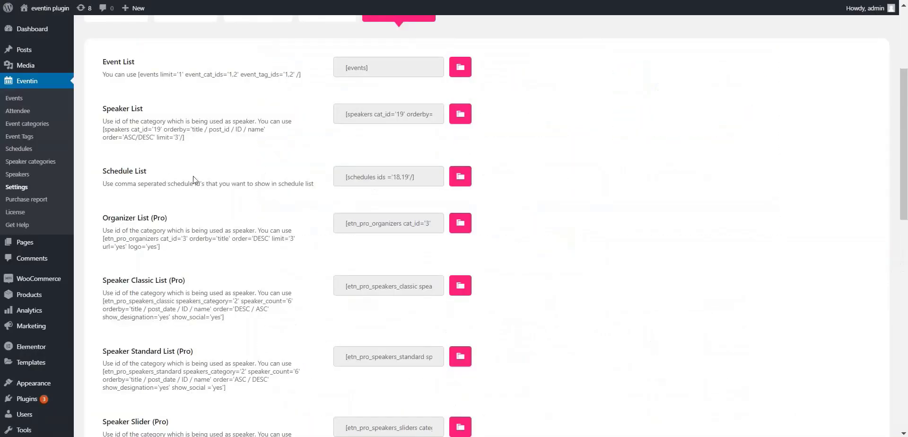
Copy the Schedule List shortcode from the Eventin settings and paste it into the Shortcode widget
click(450, 179)
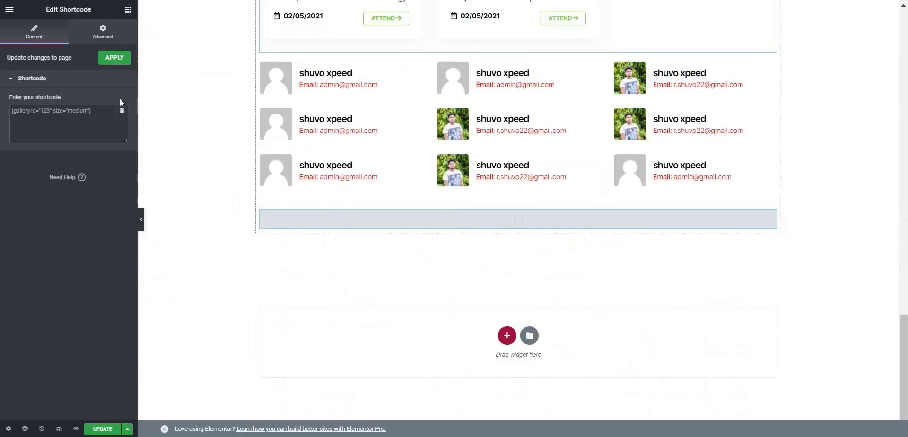
right_click(54, 116)
click(71, 202)
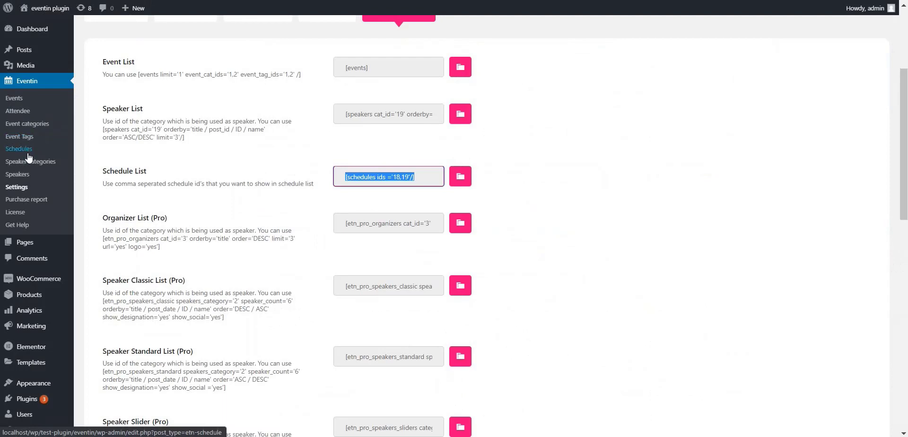
Open Eventin's schedule list and look up the IDs of schedule 1, schedule 2 and schedule 3
click(19, 149)
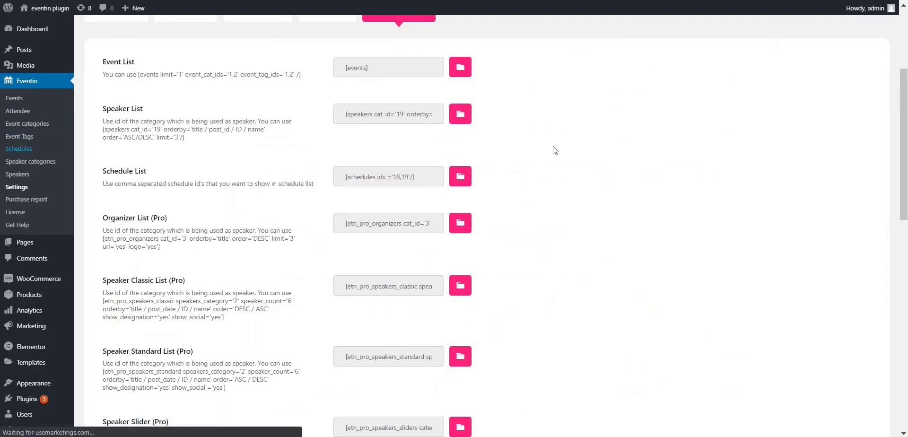
scroll(558, 159, down, 2)
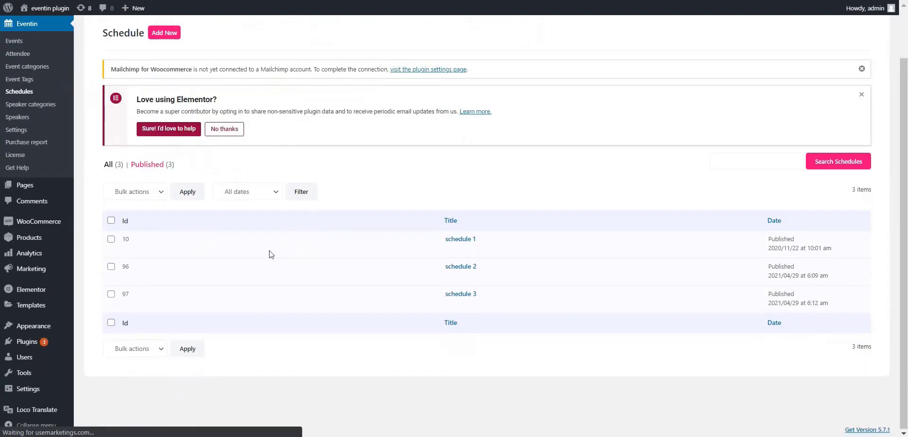
double_click(127, 238)
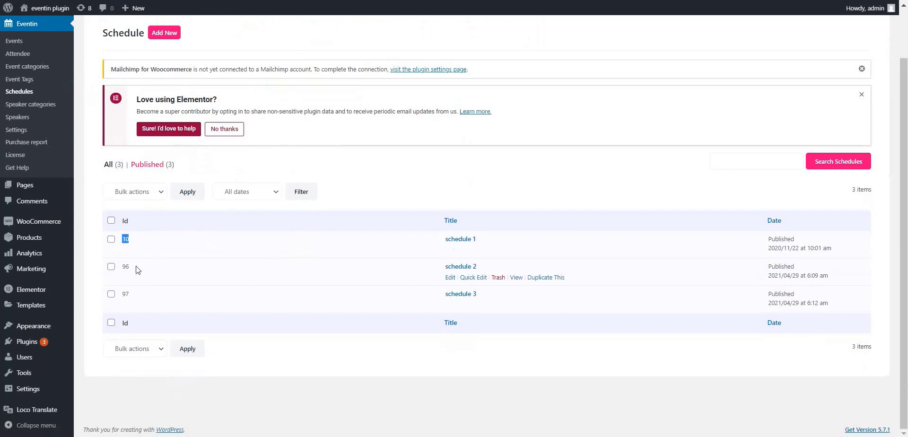
double_click(125, 294)
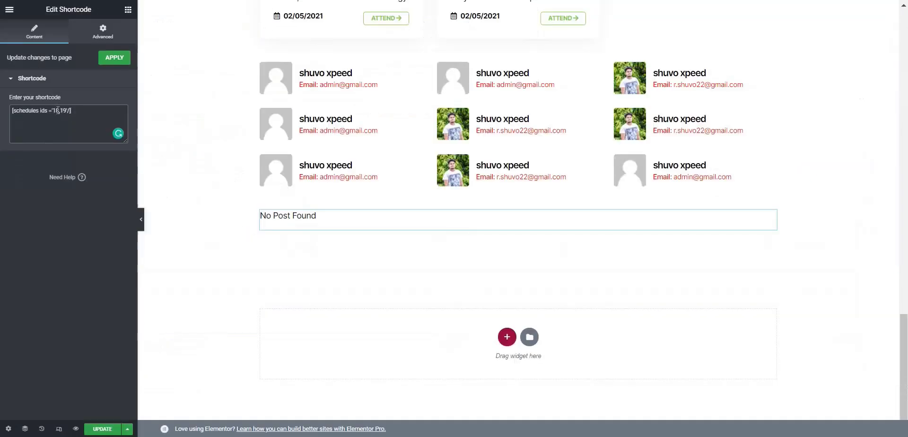
Replace the sample schedule IDs in the Schedule List shortcode with 10 and 96
click(58, 110)
key(BackSpace)
text(10)
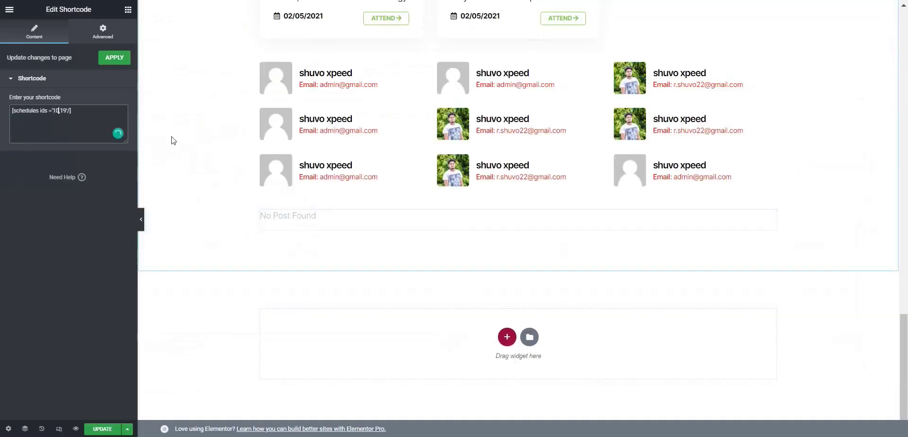
key(Right)
key(Right)
key(Right)
key(BackSpace)
text(,96)
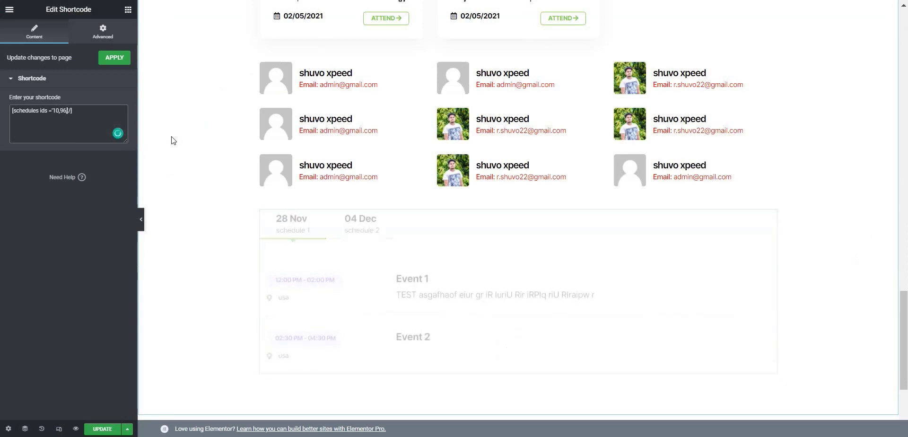
Add 97 as the third schedule ID in the shortcode and update the event page
text(,67)
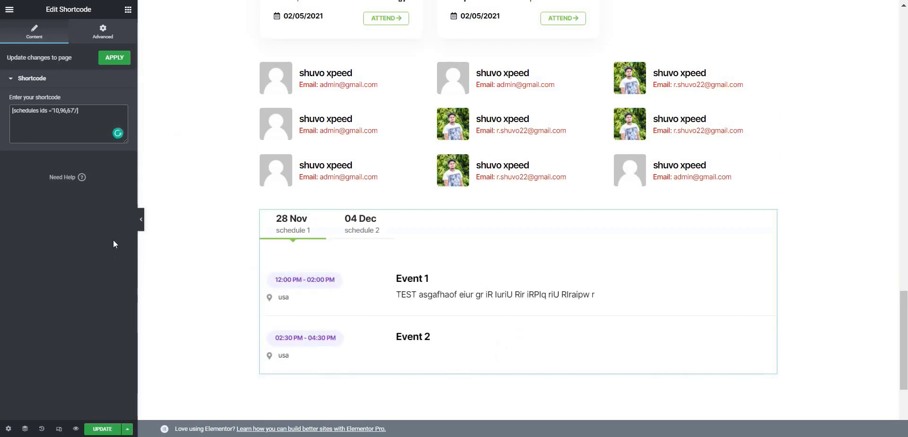
key(BackSpace)
key(BackSpace)
text(97)
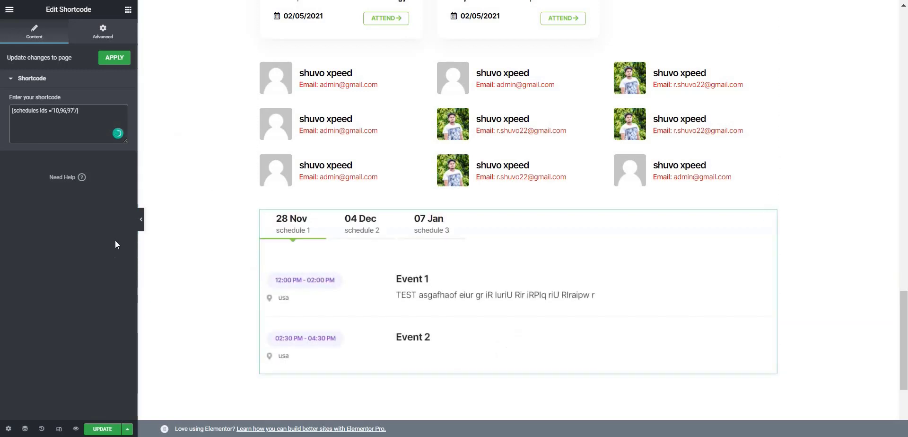
click(102, 429)
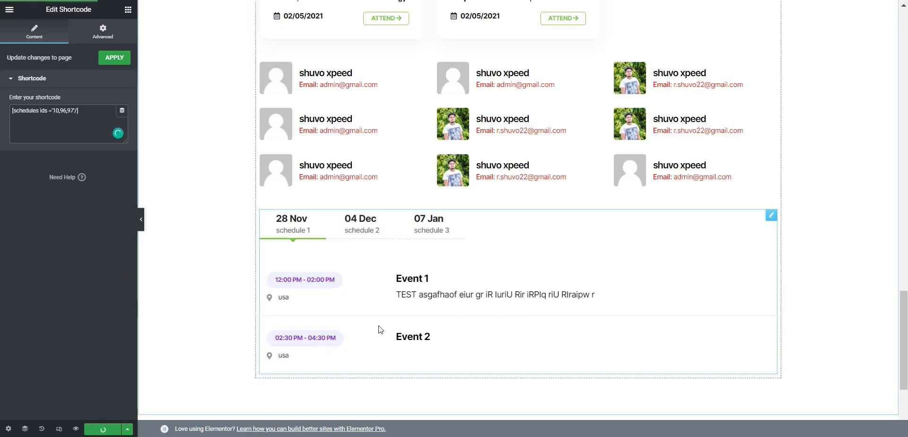